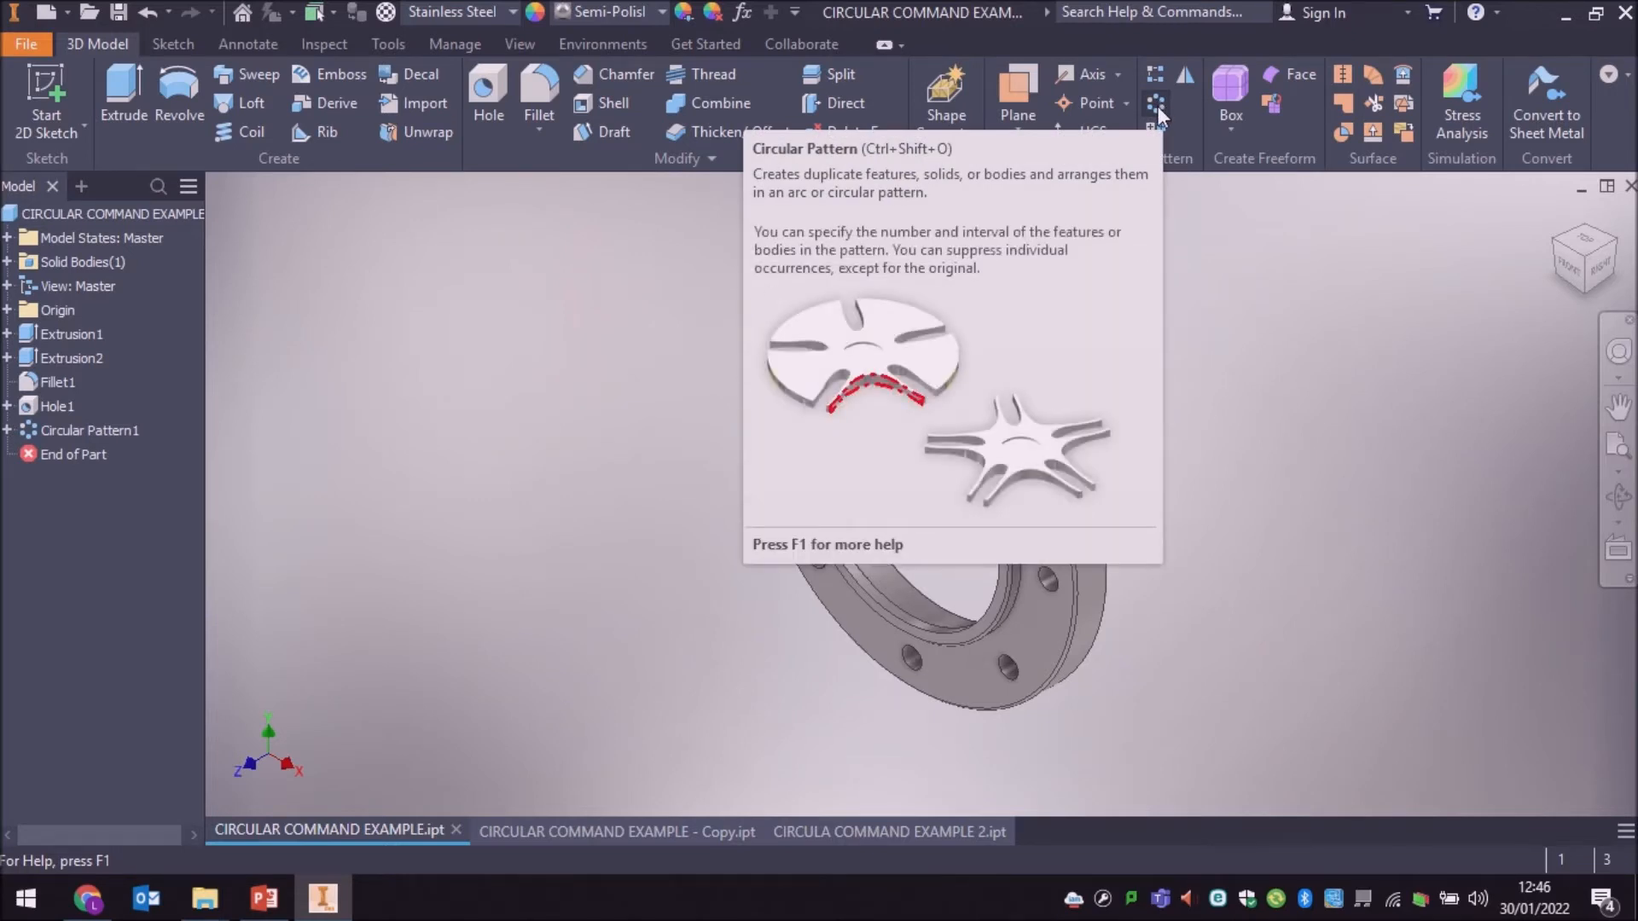
# Step: Switch to the CIRCULAR COMMAND EXAMPLE - Copy part and examine the sketch that positions its single hole
pyautogui.moveTo(704, 584); pyautogui.dragTo(629, 666, button='middle')
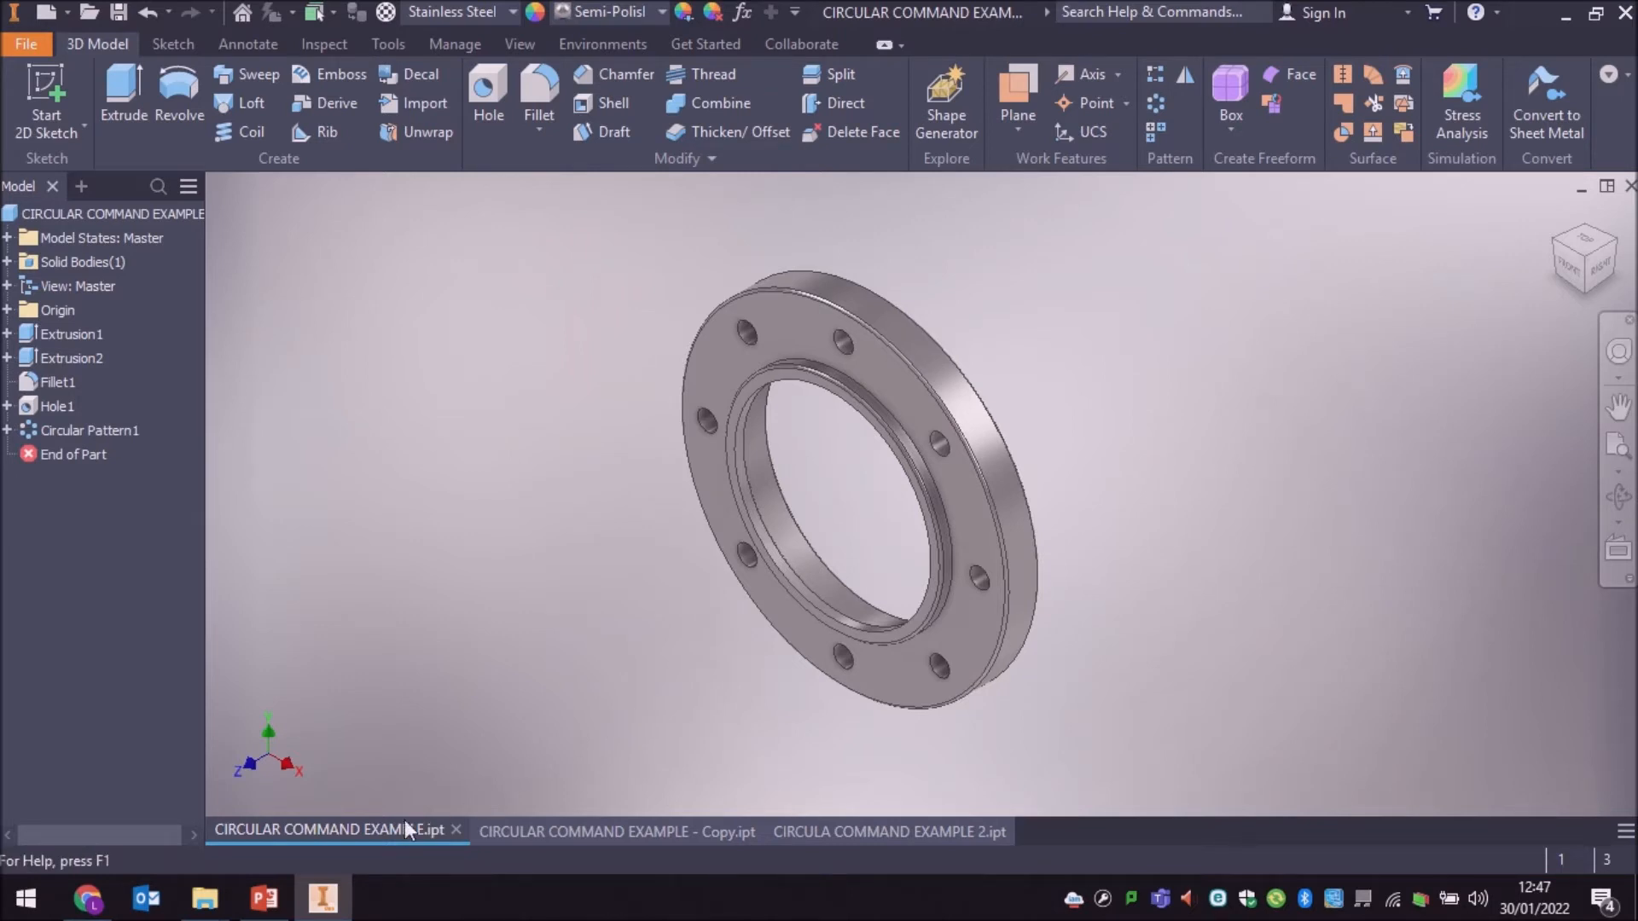
pyautogui.click(514, 834)
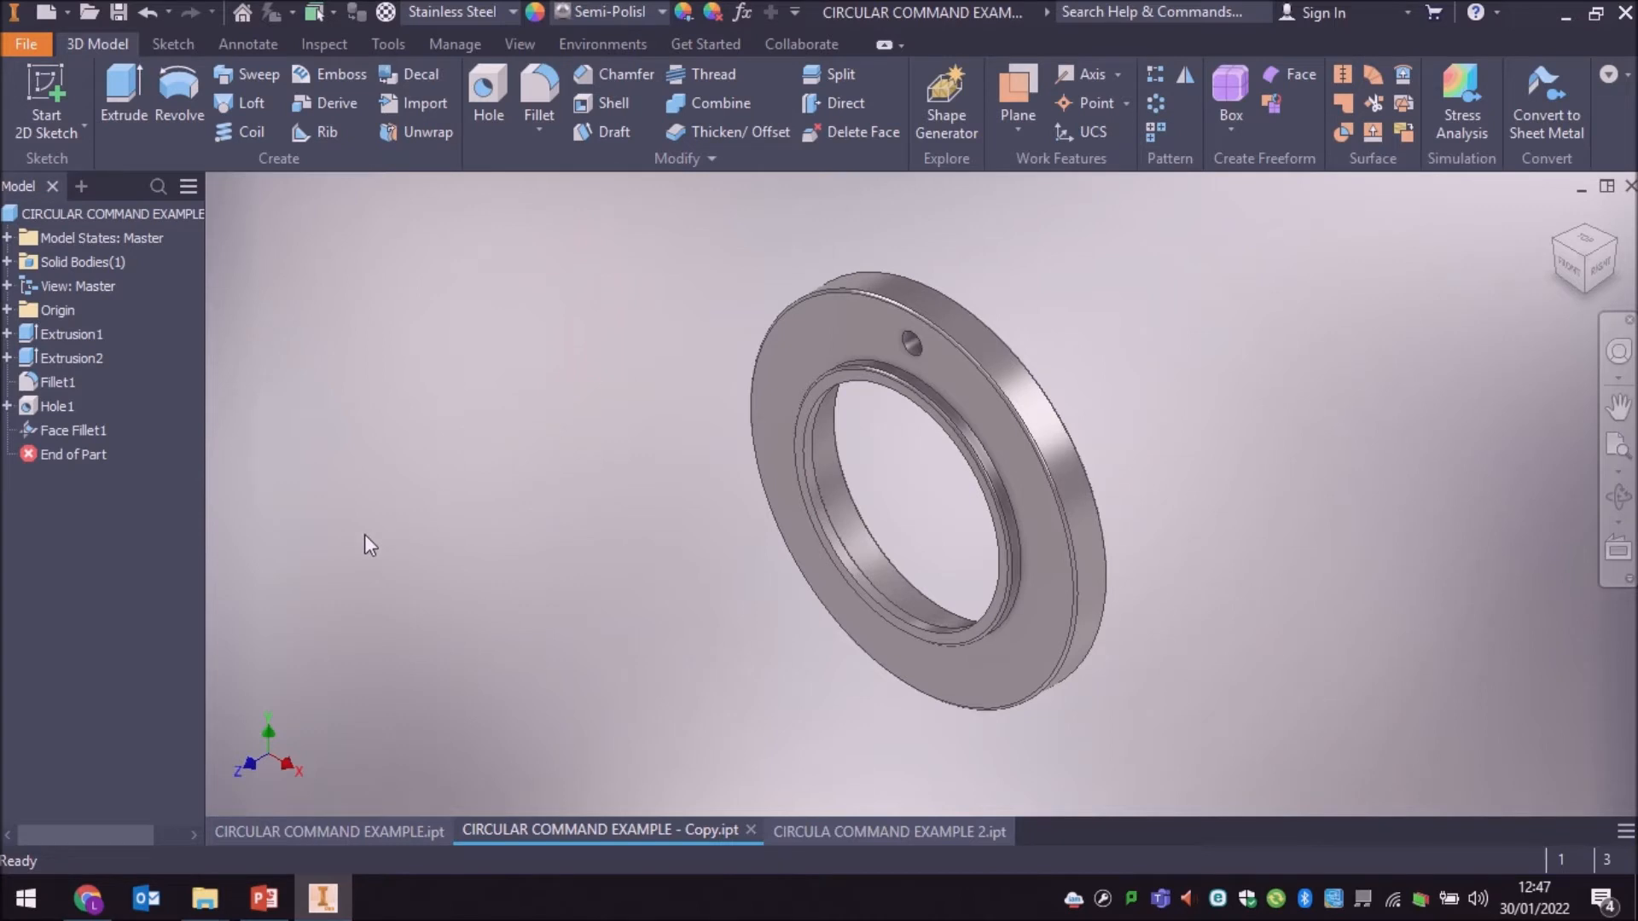
pyautogui.click(7, 406)
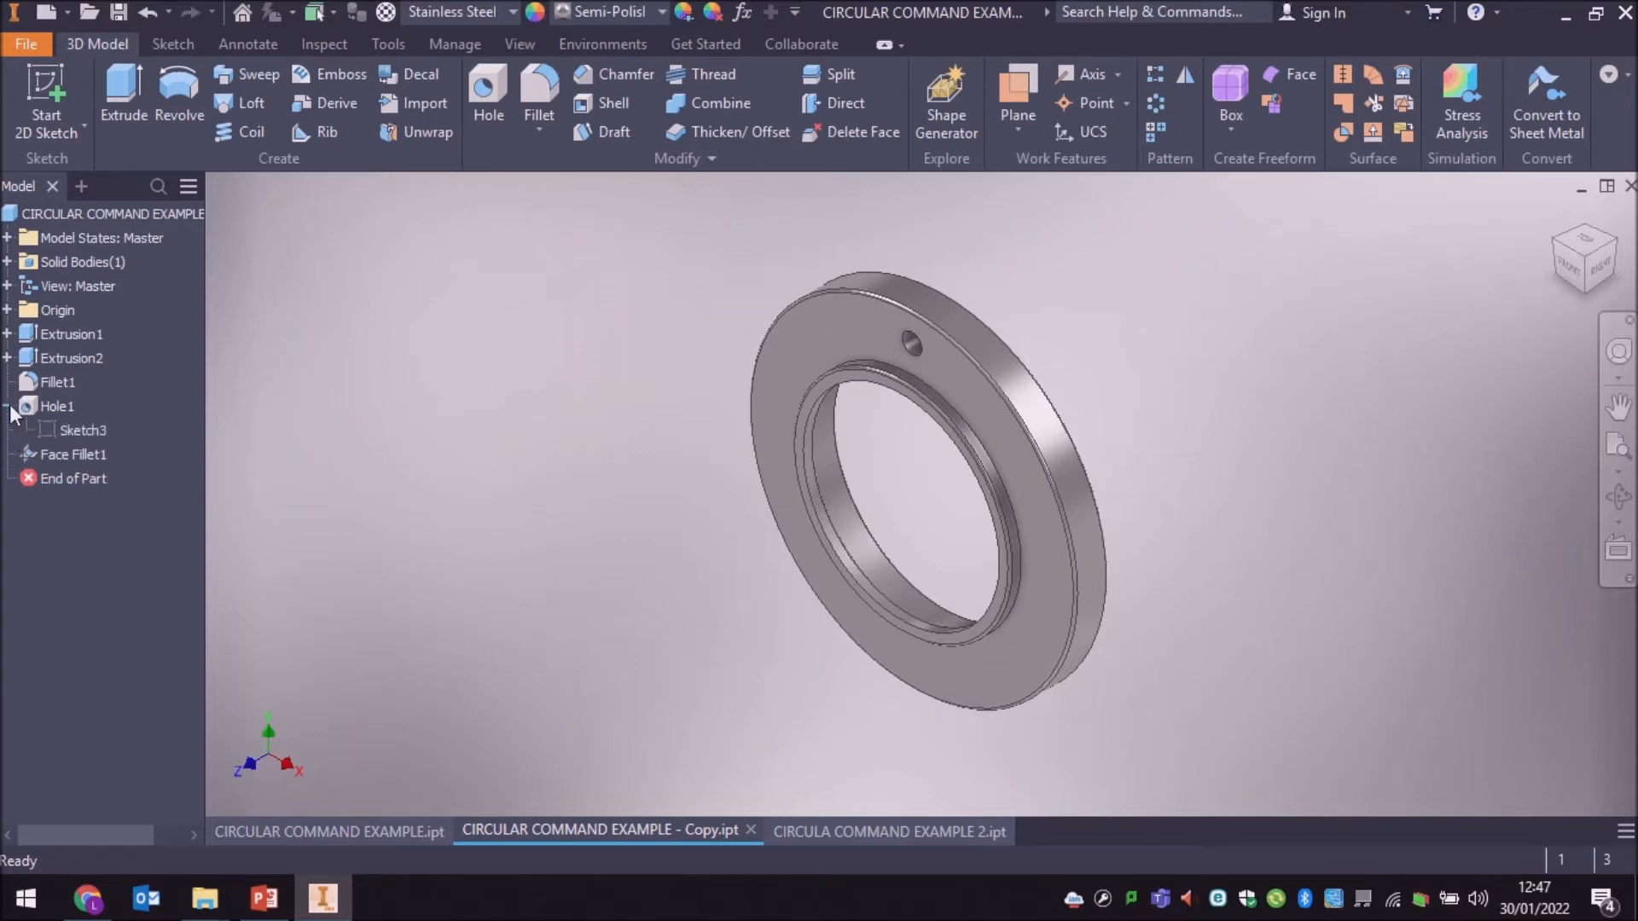
pyautogui.rightClick(70, 434)
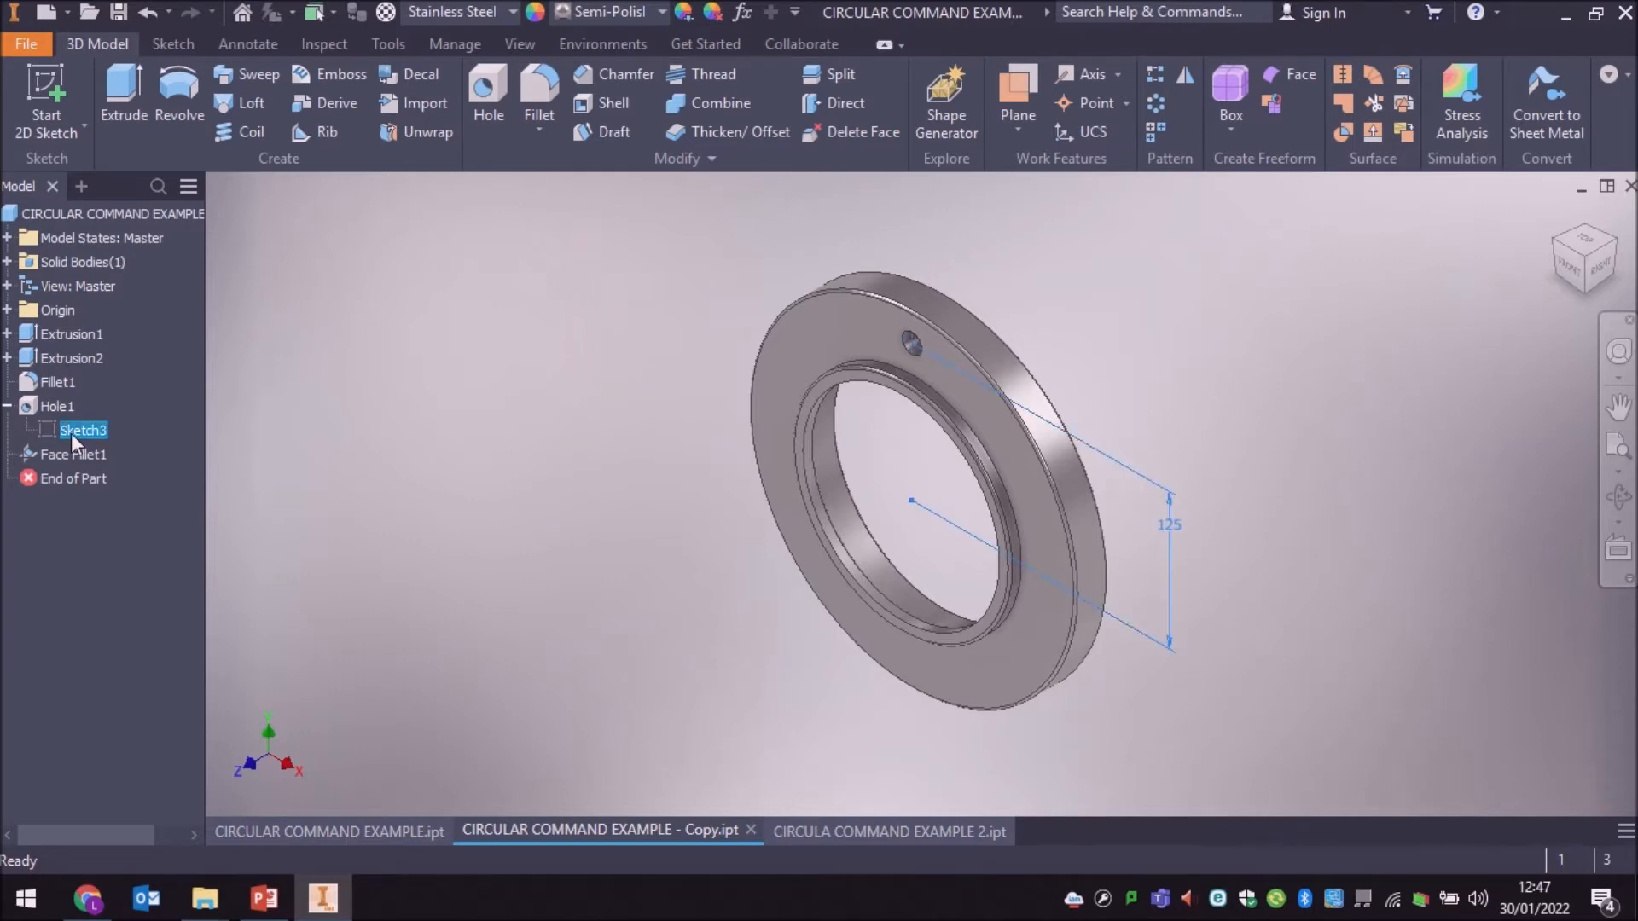
pyautogui.click(118, 471)
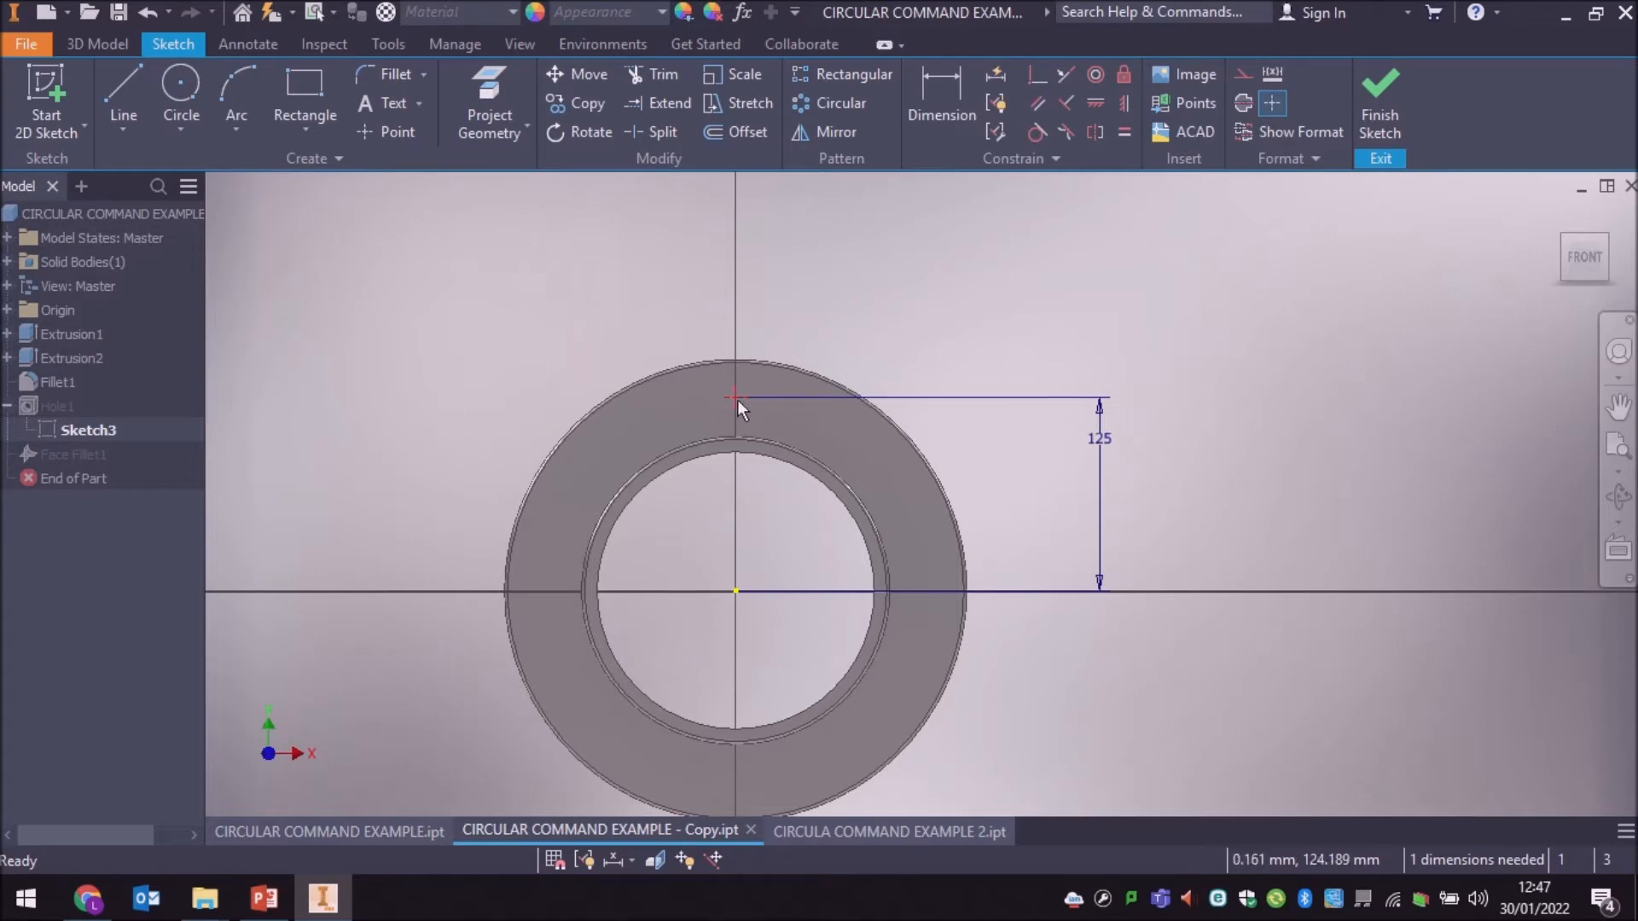
pyautogui.moveTo(737, 401)
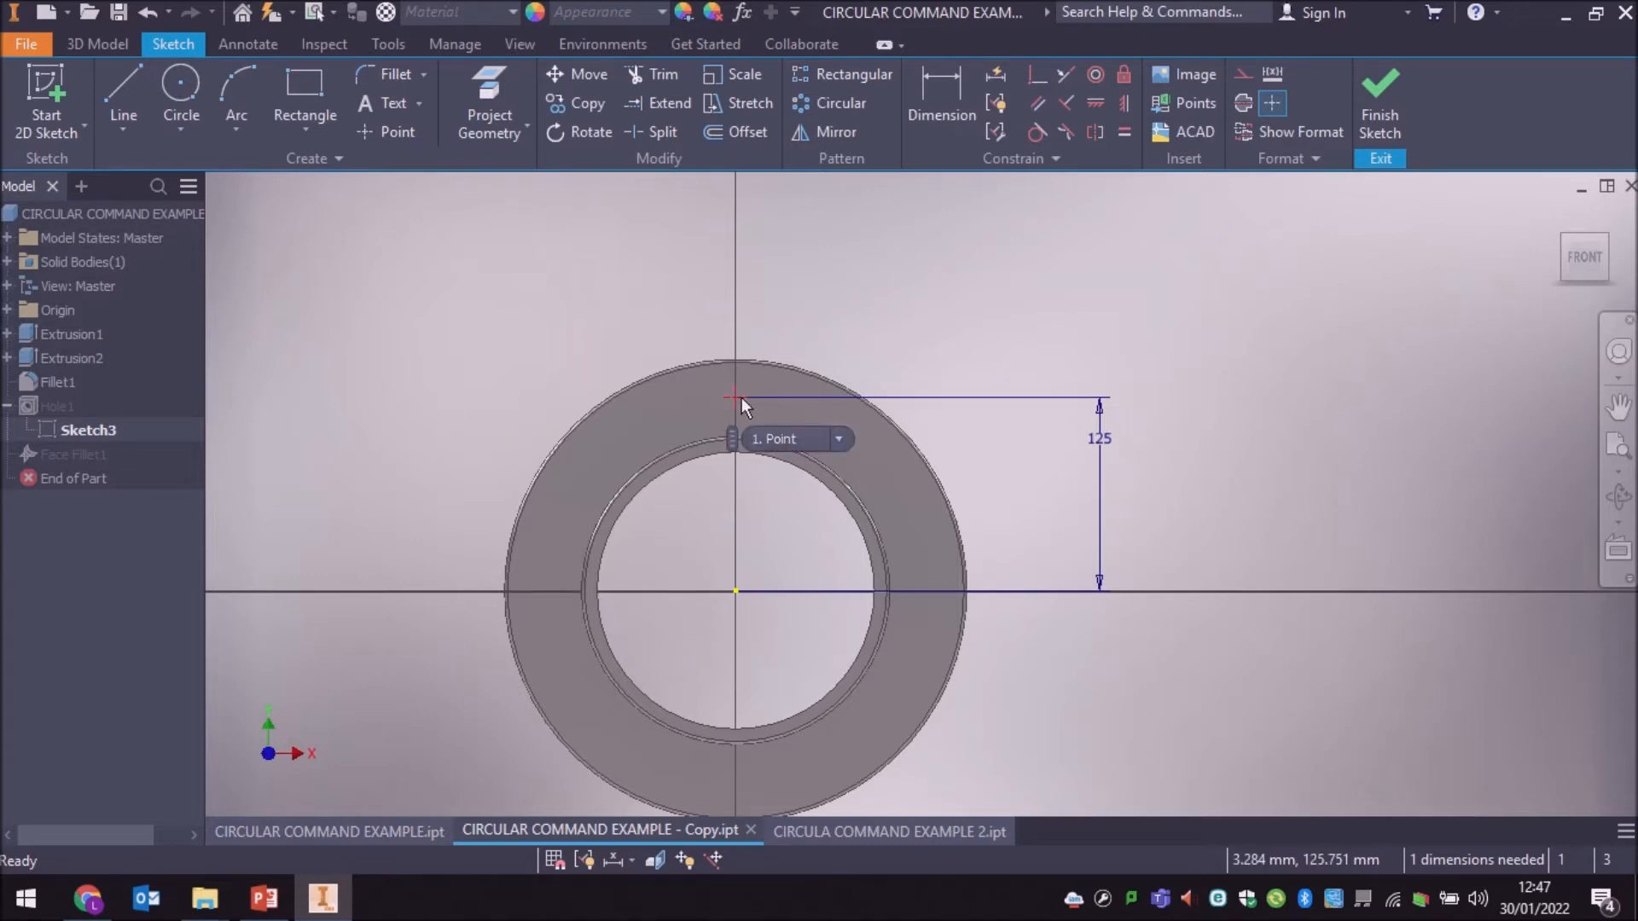
pyautogui.click(1384, 94)
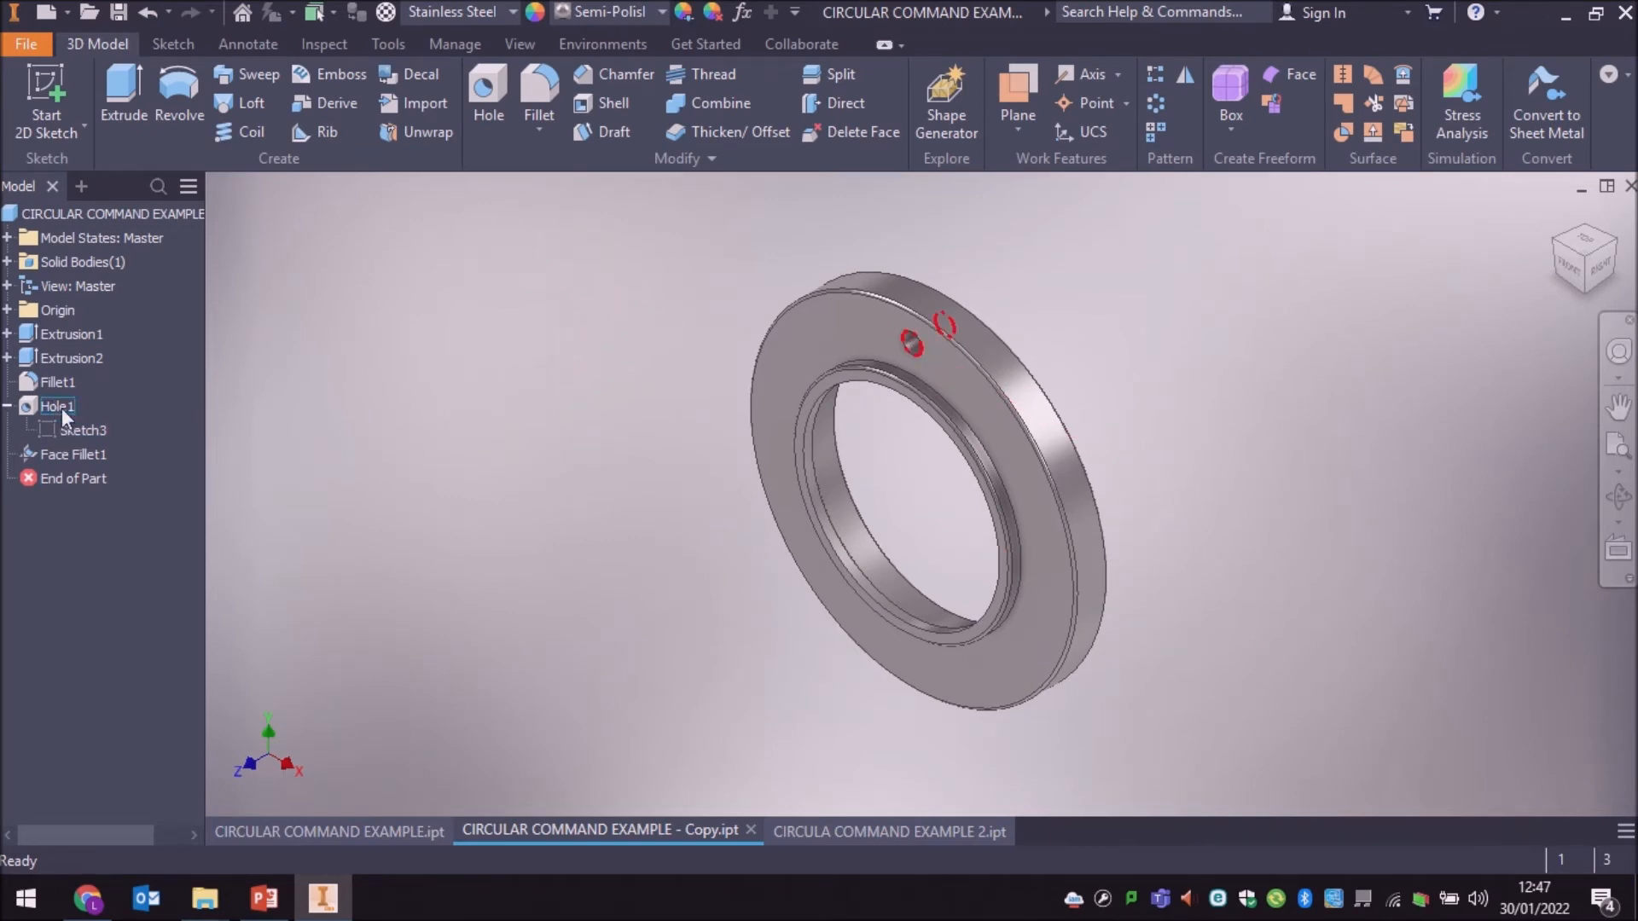
pyautogui.click(82, 430)
pyautogui.moveTo(536, 631); pyautogui.dragTo(480, 655, button='middle')
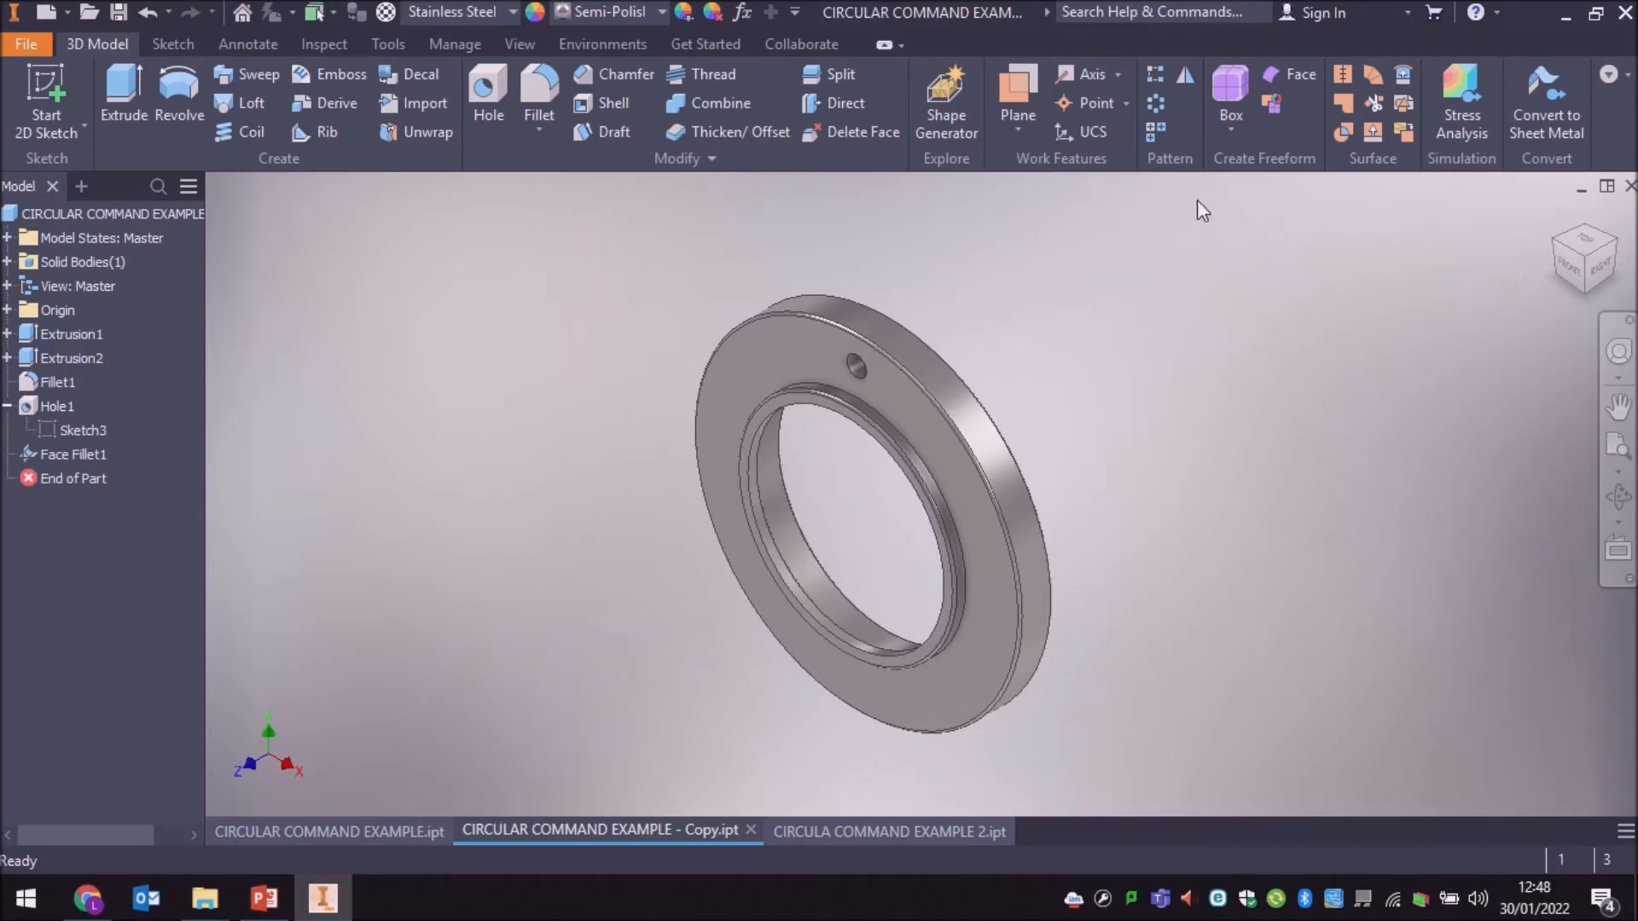
# Step: Start a Circular Pattern with the single hole in the flange as the feature to repeat
pyautogui.click(1159, 104)
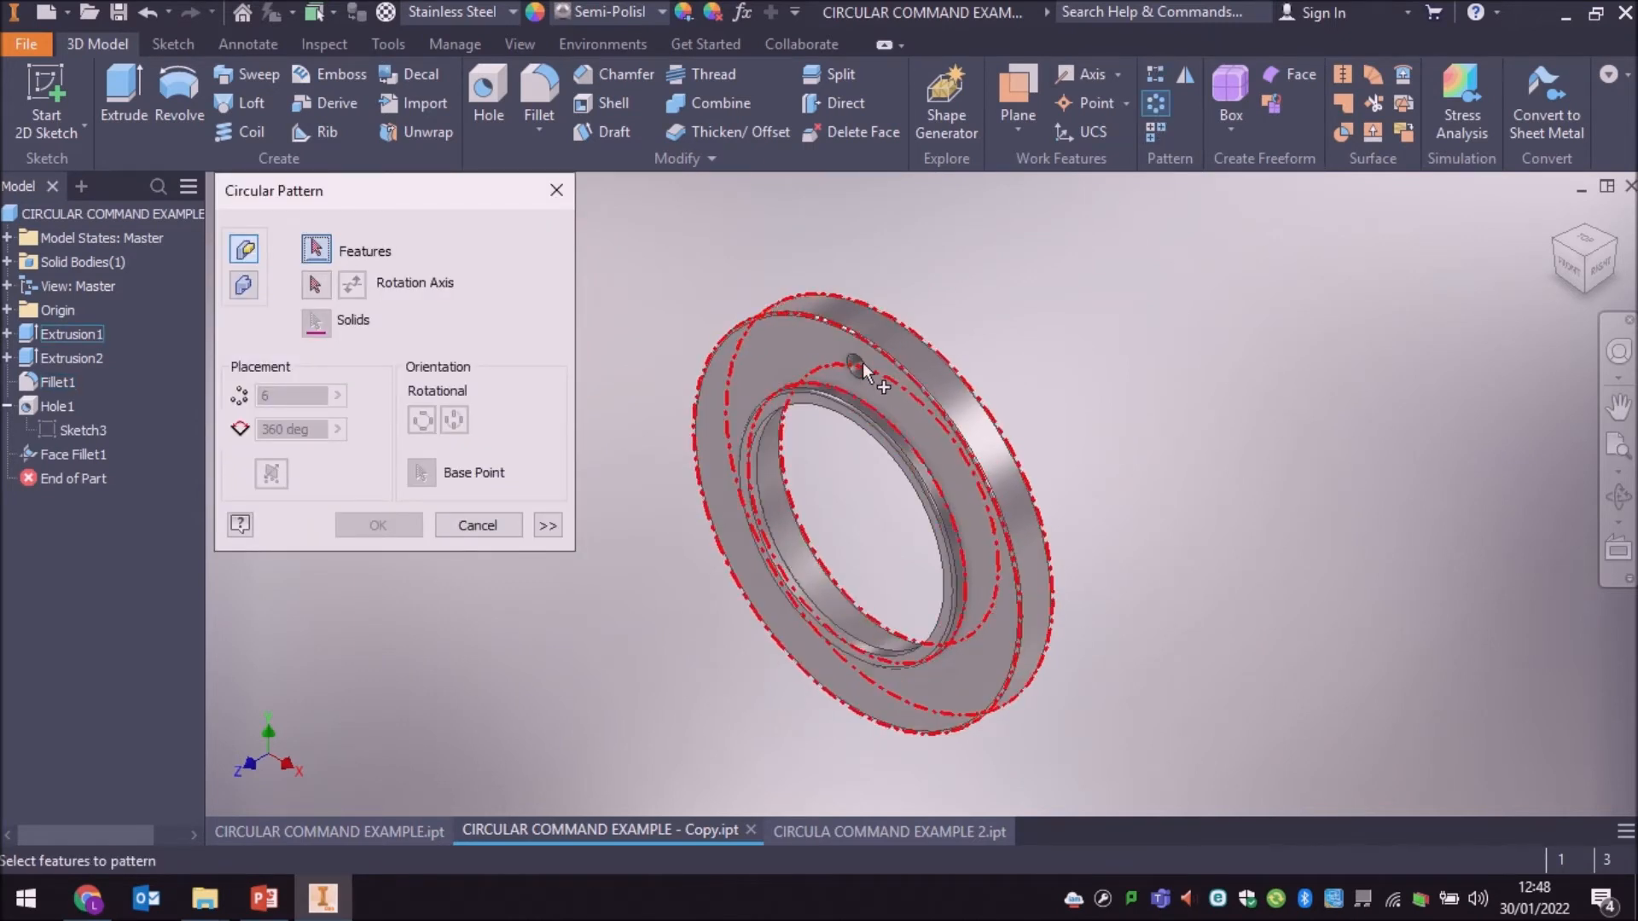
pyautogui.scroll(5, 857, 371)
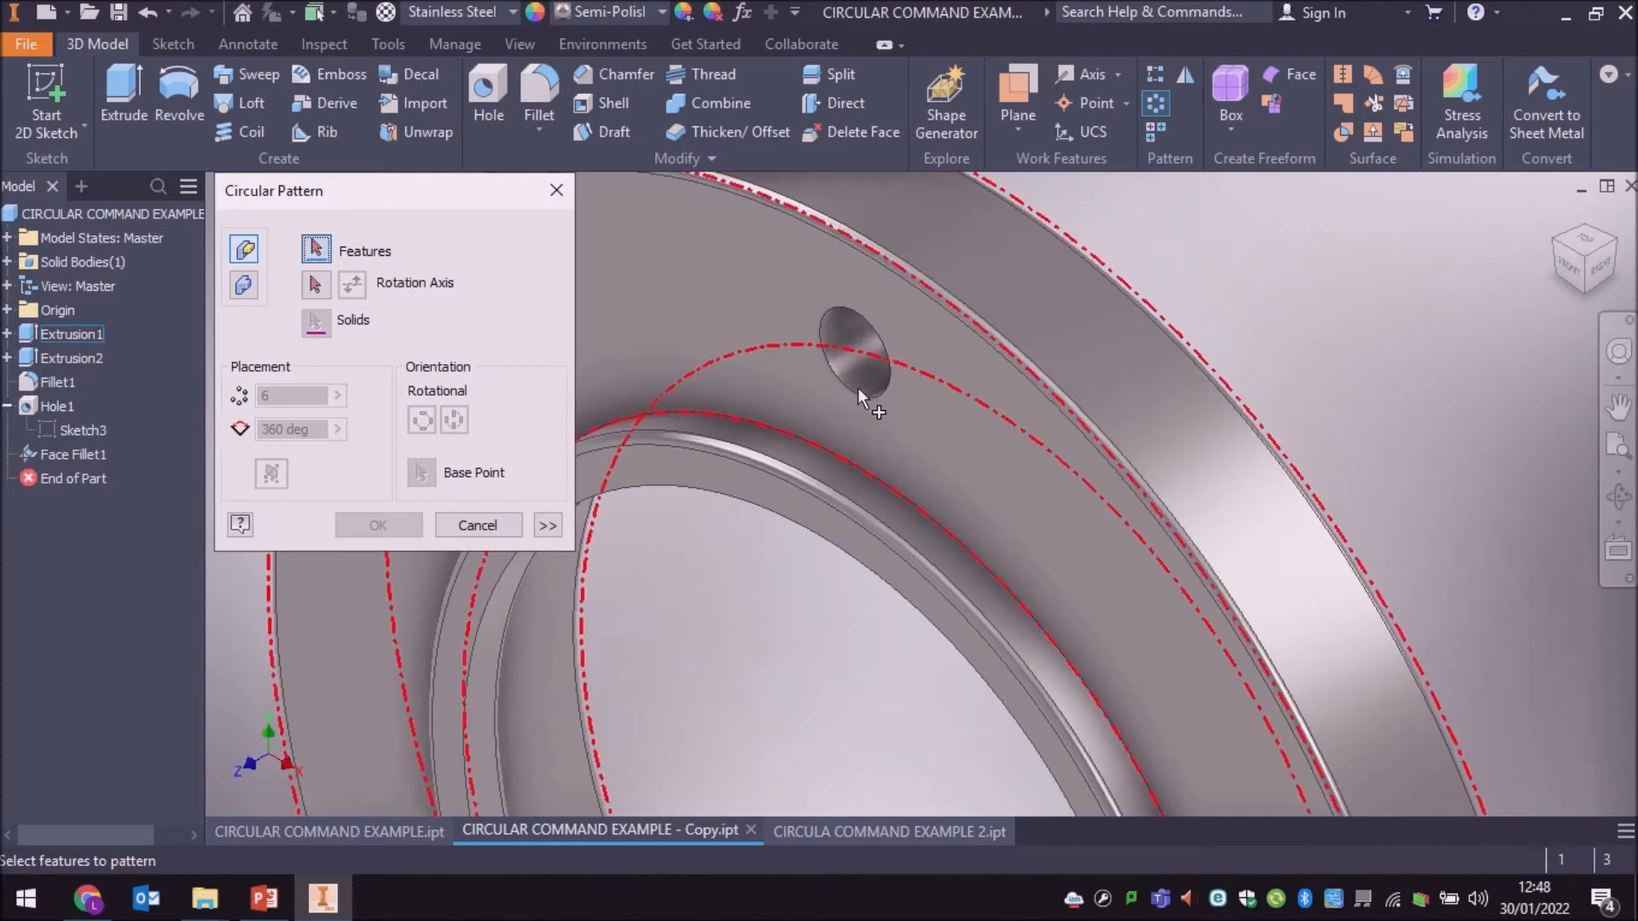
pyautogui.click(857, 390)
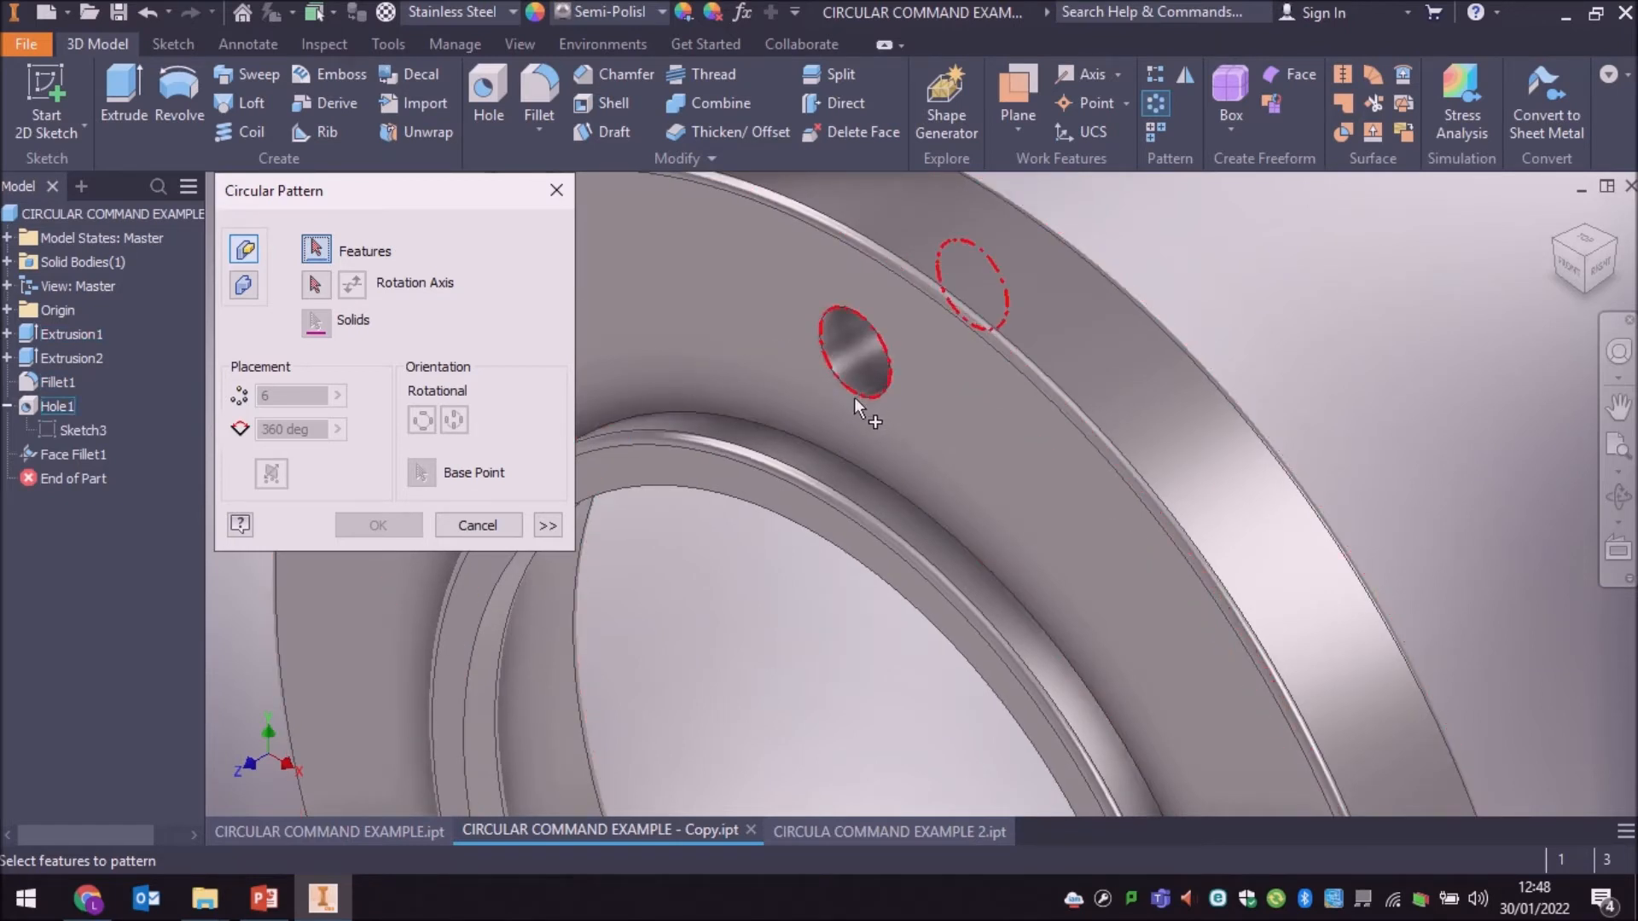
pyautogui.moveTo(855, 399)
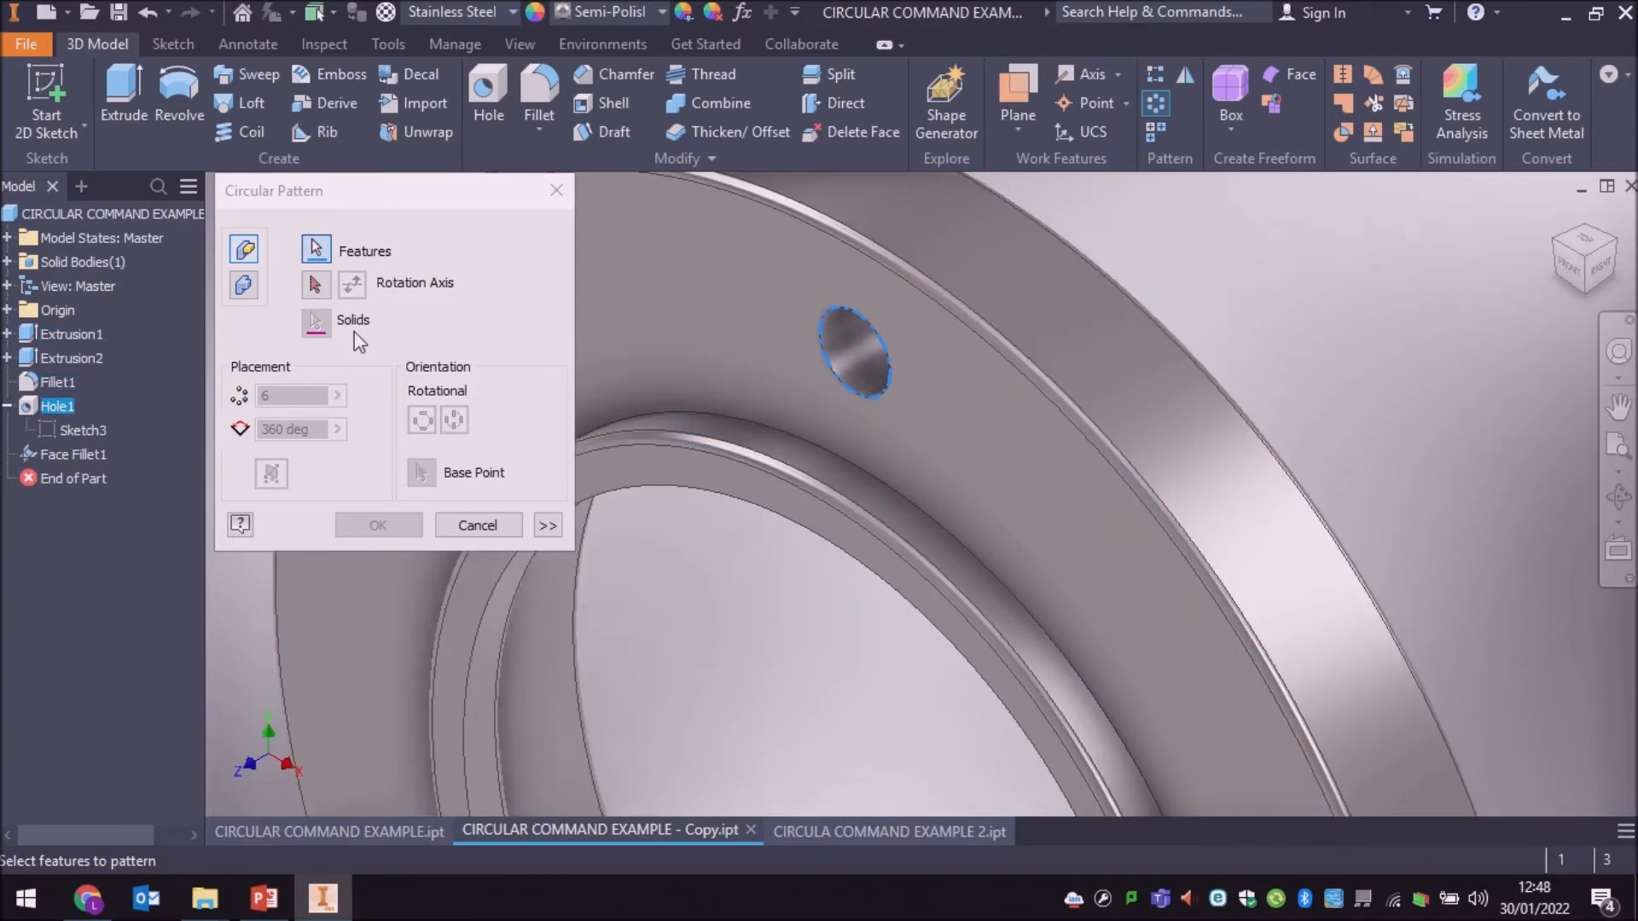
pyautogui.moveTo(359, 191); pyautogui.dragTo(214, 91)
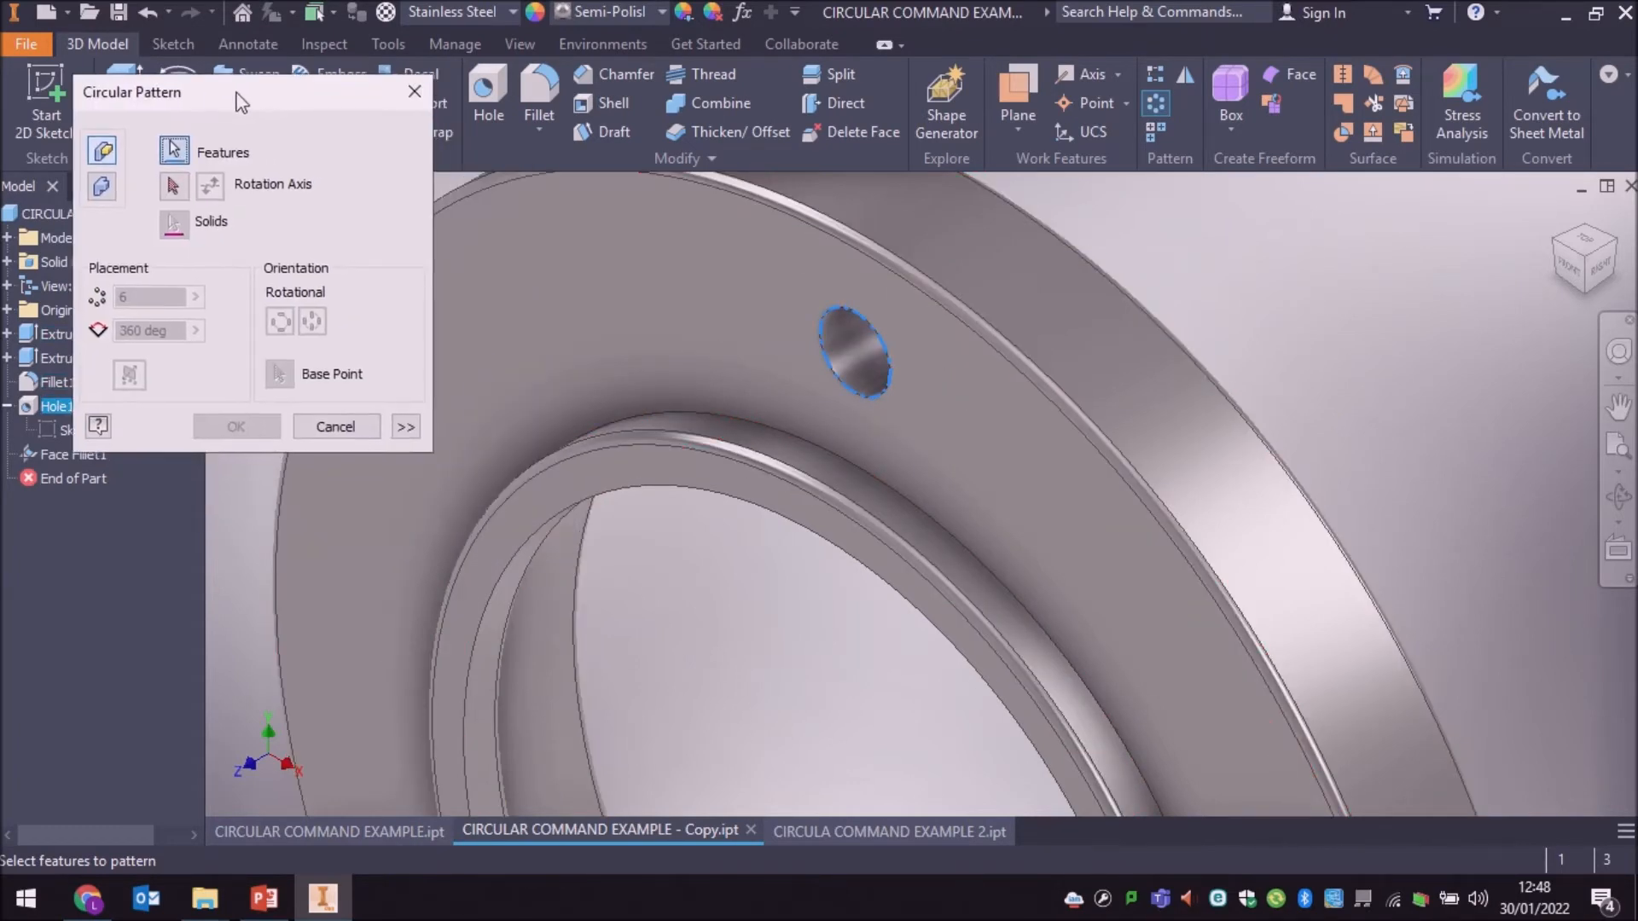
pyautogui.scroll(5, 503, 529)
pyautogui.moveTo(267, 654); pyautogui.dragTo(512, 585, button='middle')
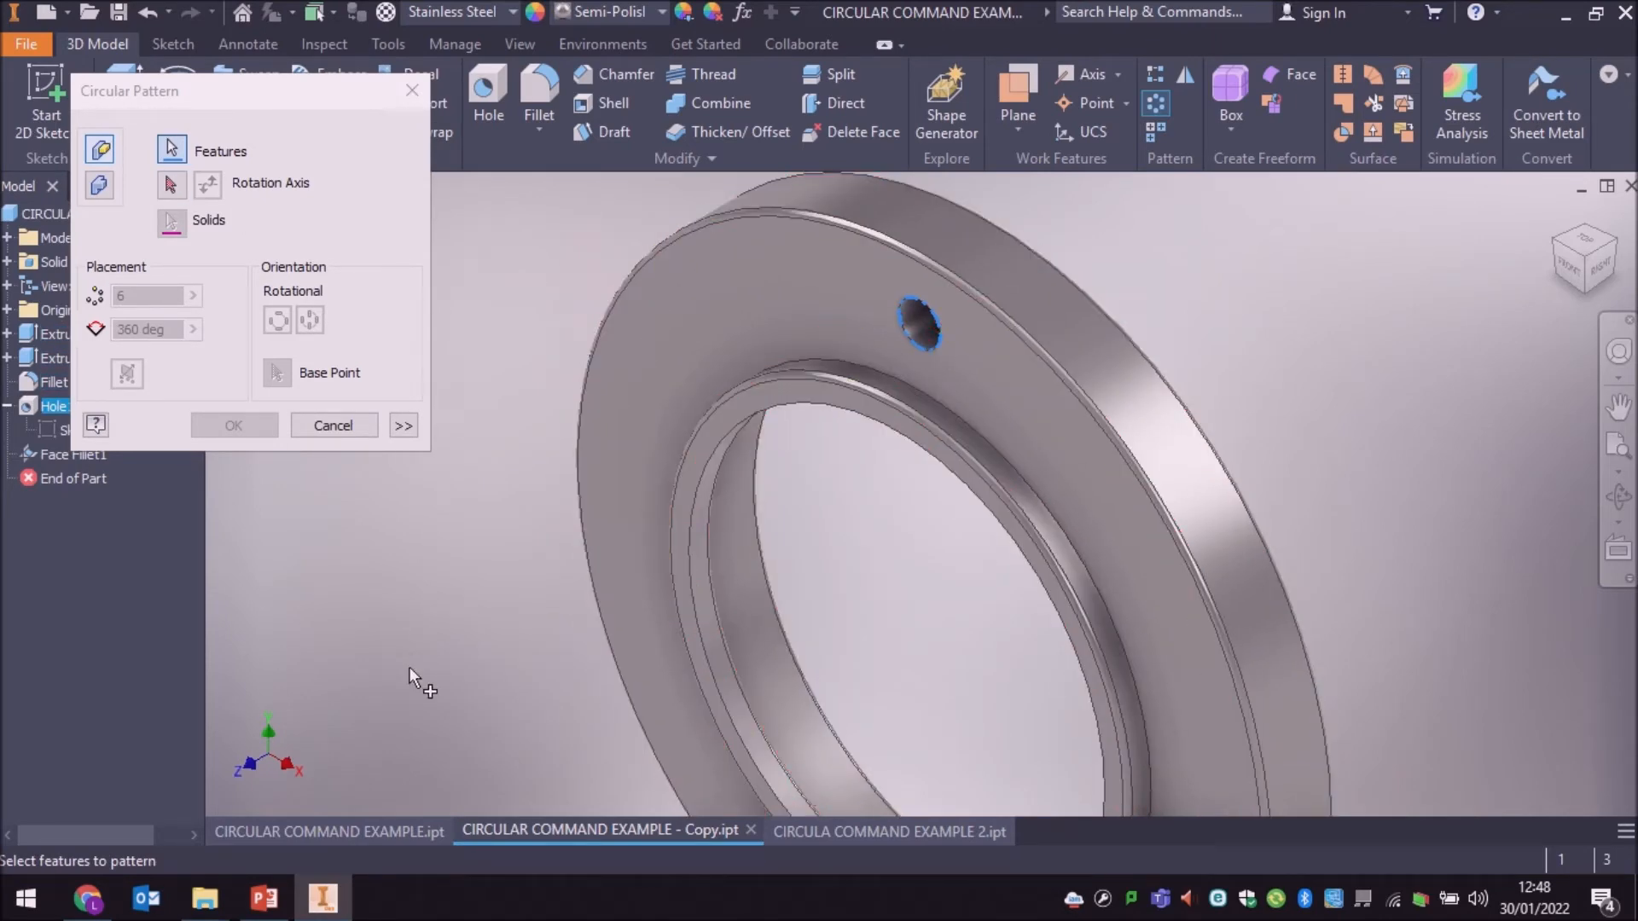
# Step: Define the pattern's rotation axis from the flange's outer cylindrical face
pyautogui.click(172, 186)
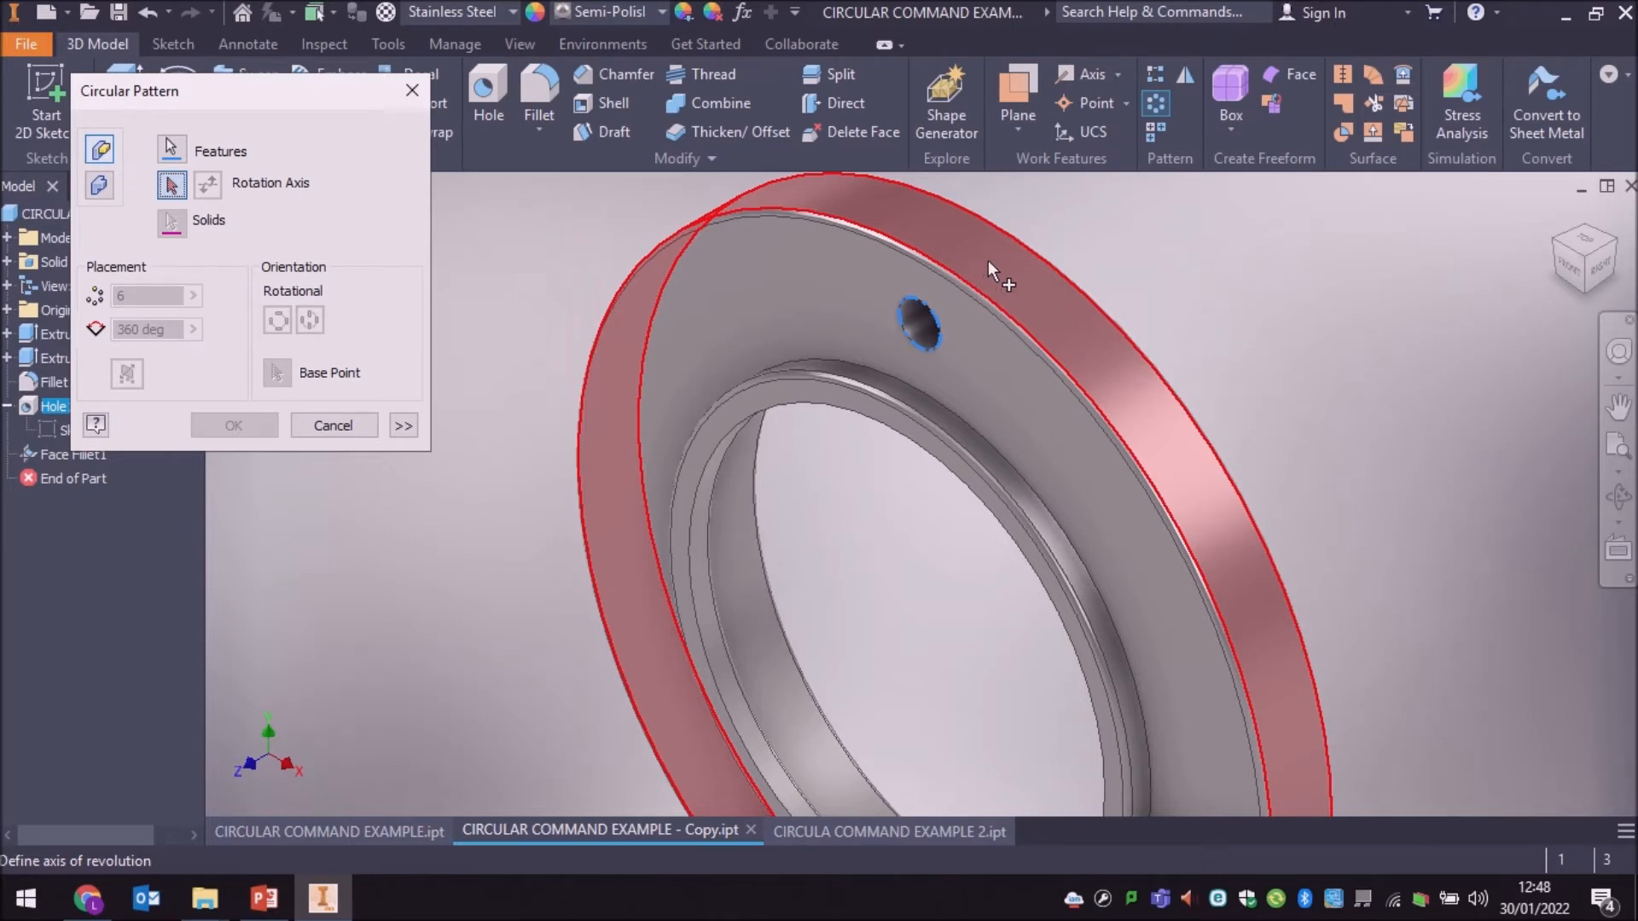
pyautogui.moveTo(1027, 306)
pyautogui.click(970, 245)
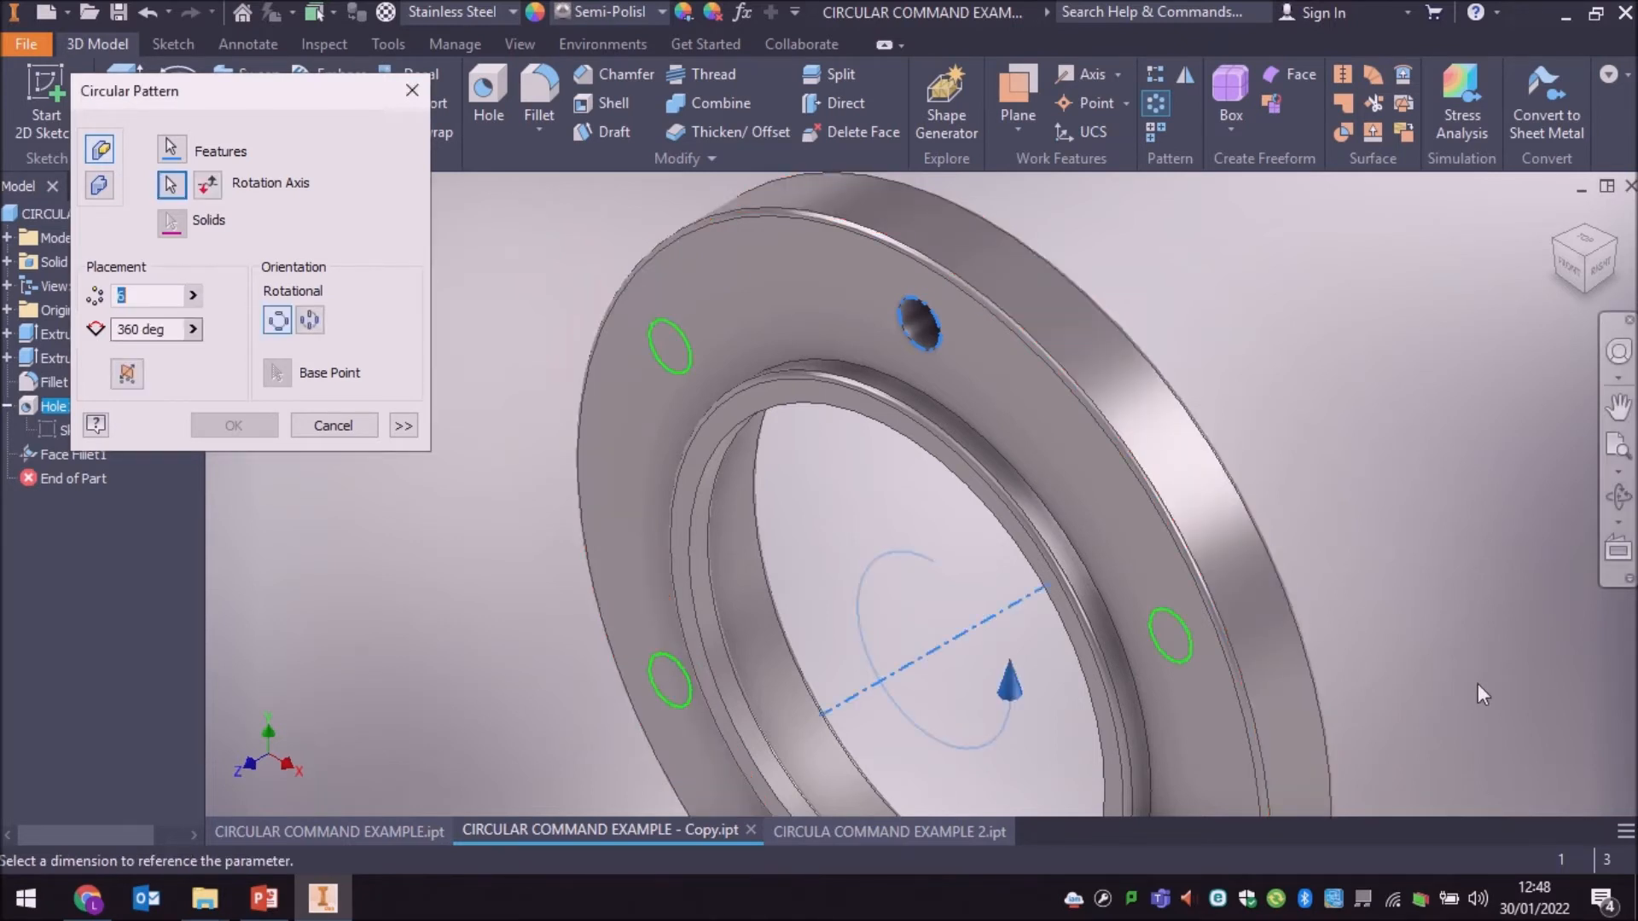
pyautogui.click(1618, 407)
pyautogui.moveTo(1186, 543)
pyautogui.mouseDown()
pyautogui.moveTo(1509, 619)
pyautogui.moveTo(1181, 519)
pyautogui.mouseUp()
pyautogui.press('Escape')
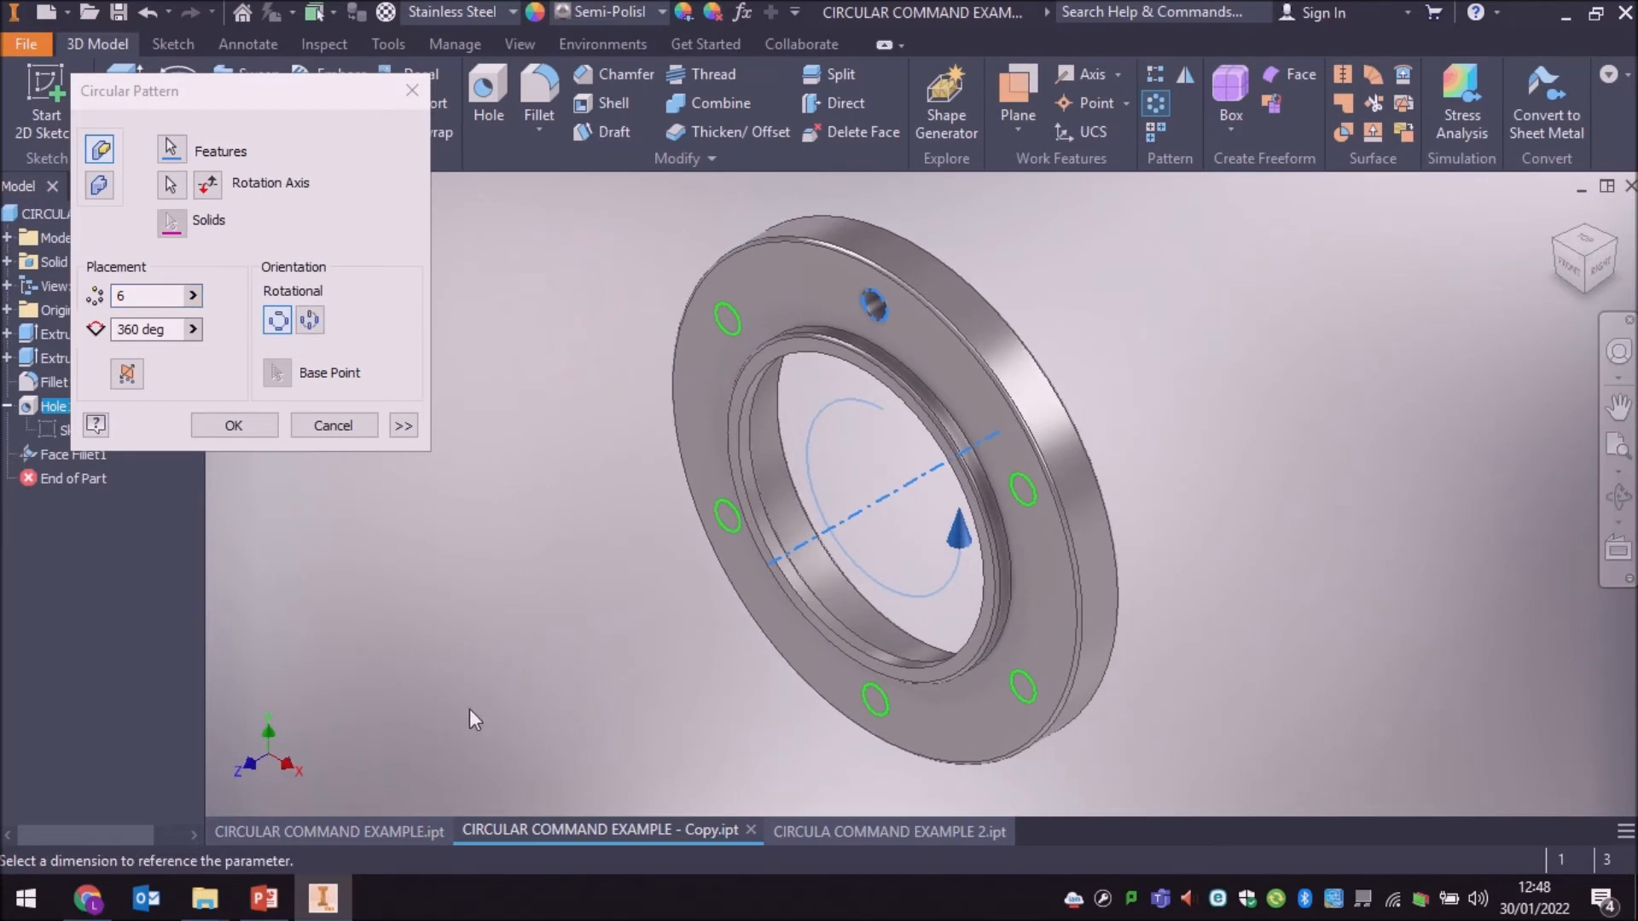
# Step: Set the number of hole occurrences in the circular pattern to 8
pyautogui.moveTo(135, 296); pyautogui.dragTo(115, 298)
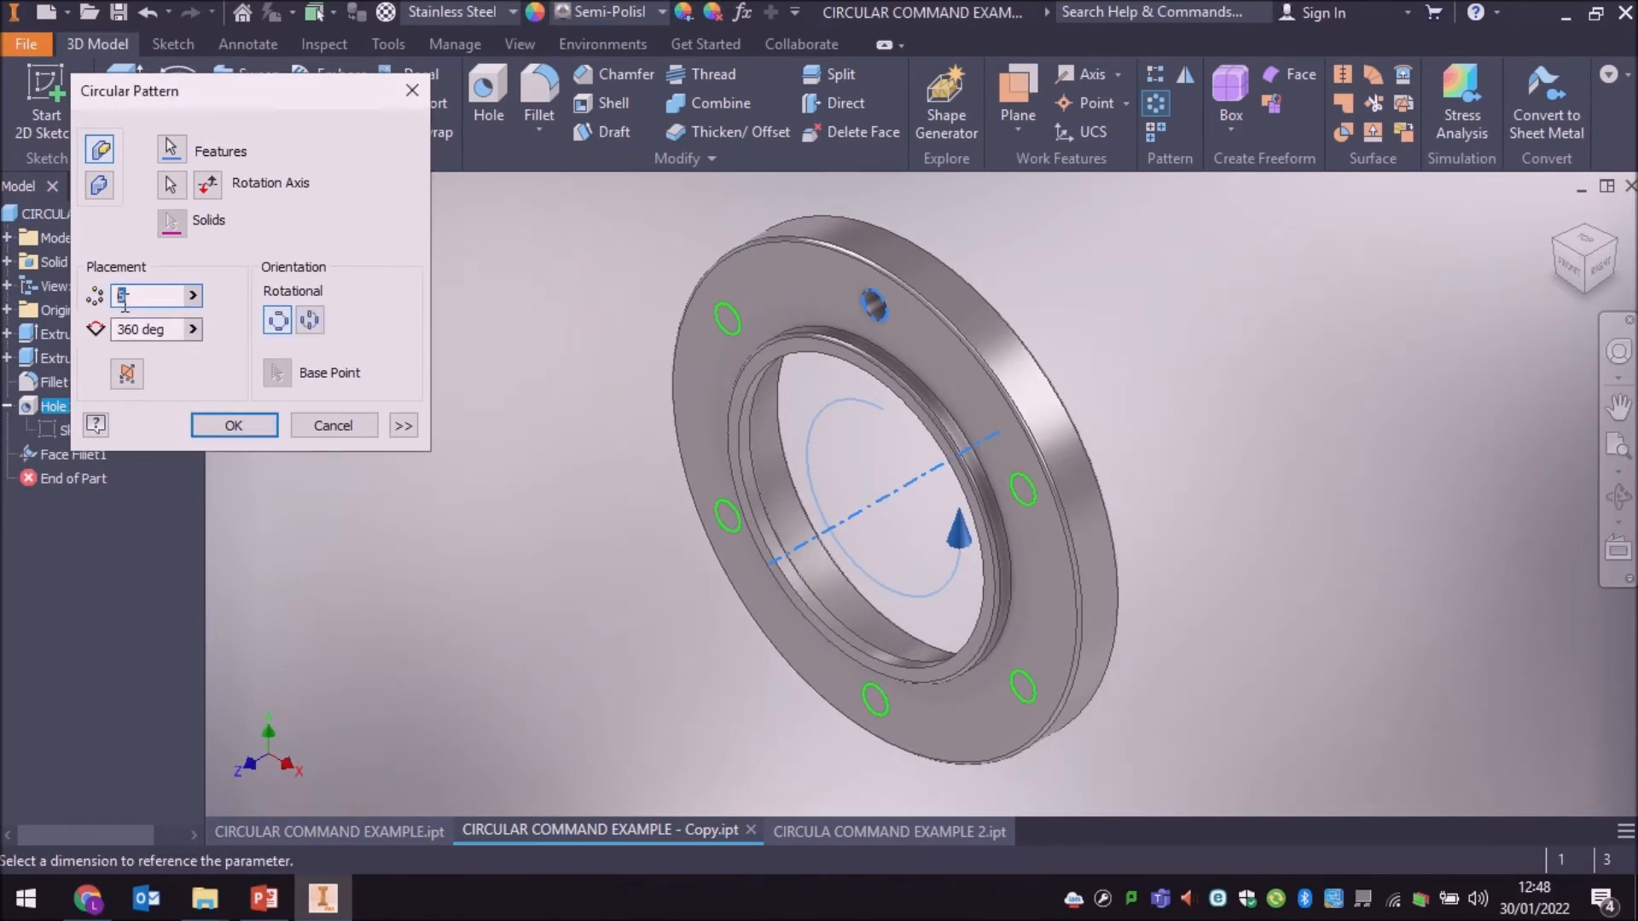
pyautogui.write('510')
pyautogui.press('BackSpace')
pyautogui.press('BackSpace')
pyautogui.write('8')
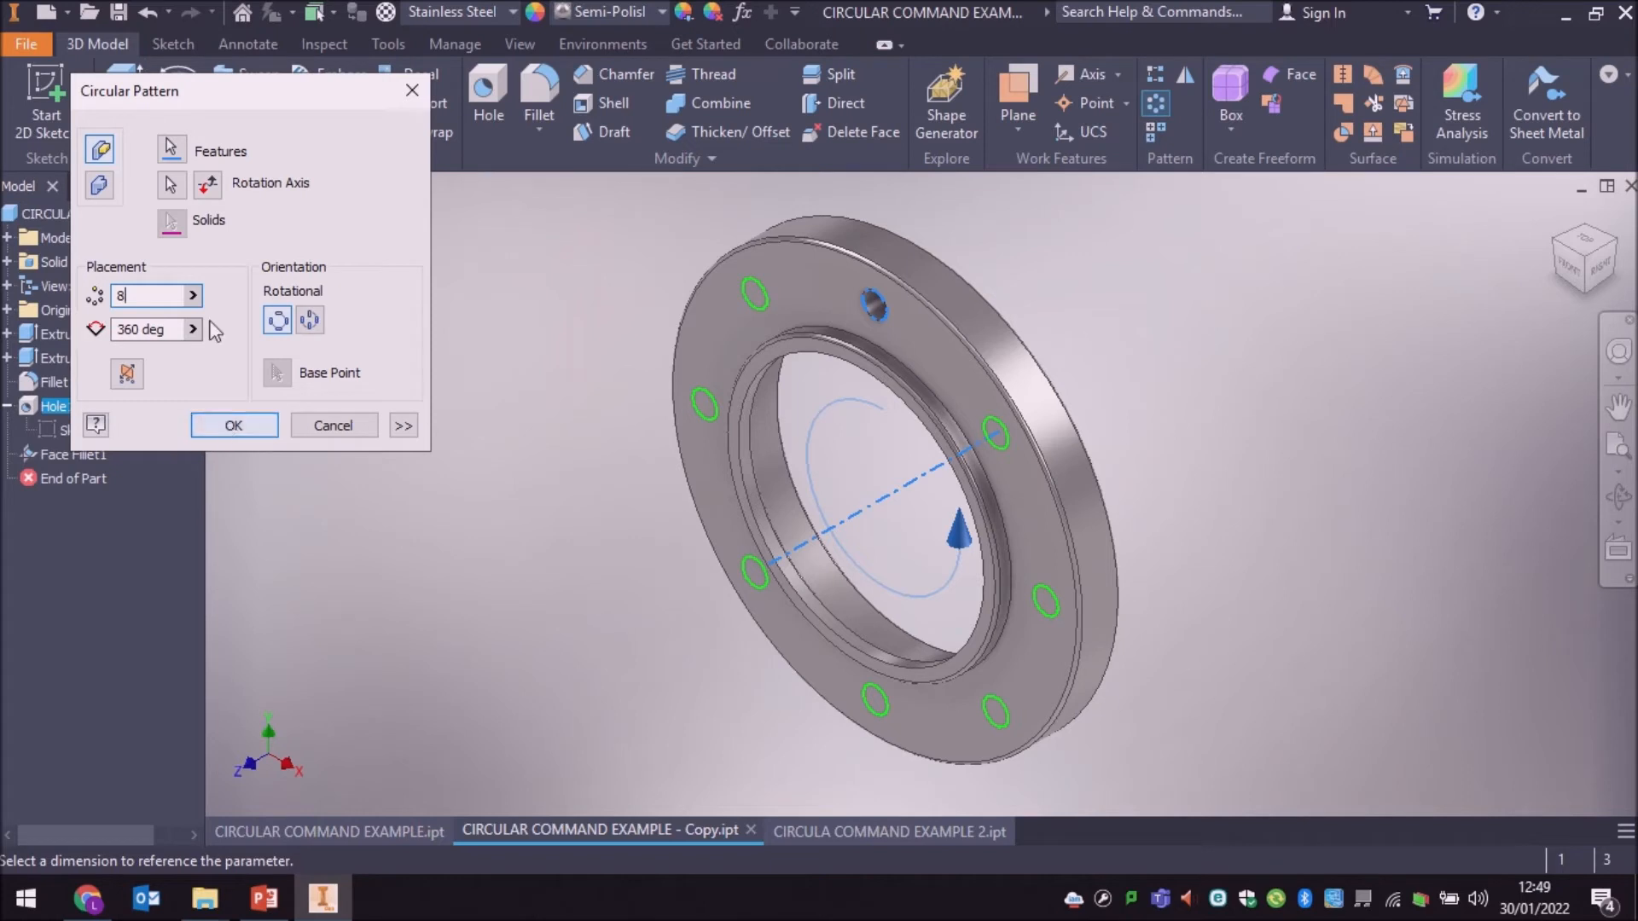
pyautogui.moveTo(232, 93); pyautogui.dragTo(261, 87)
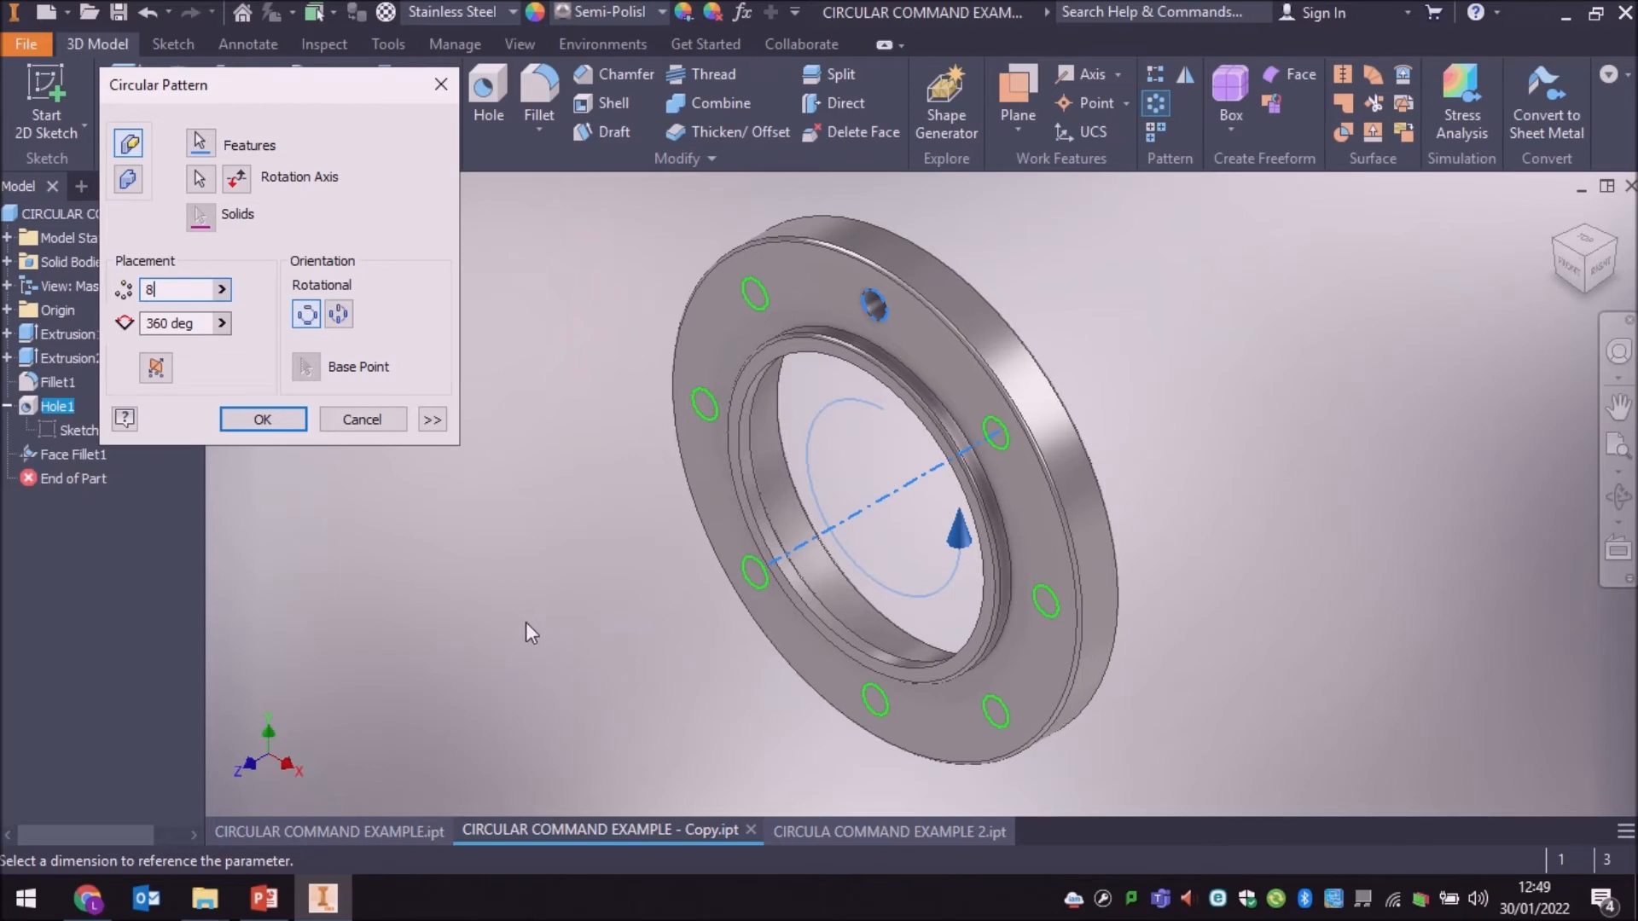
# Step: Try a pattern angle of 180 degrees for the holes and reset it to 360 degrees
pyautogui.click(221, 325)
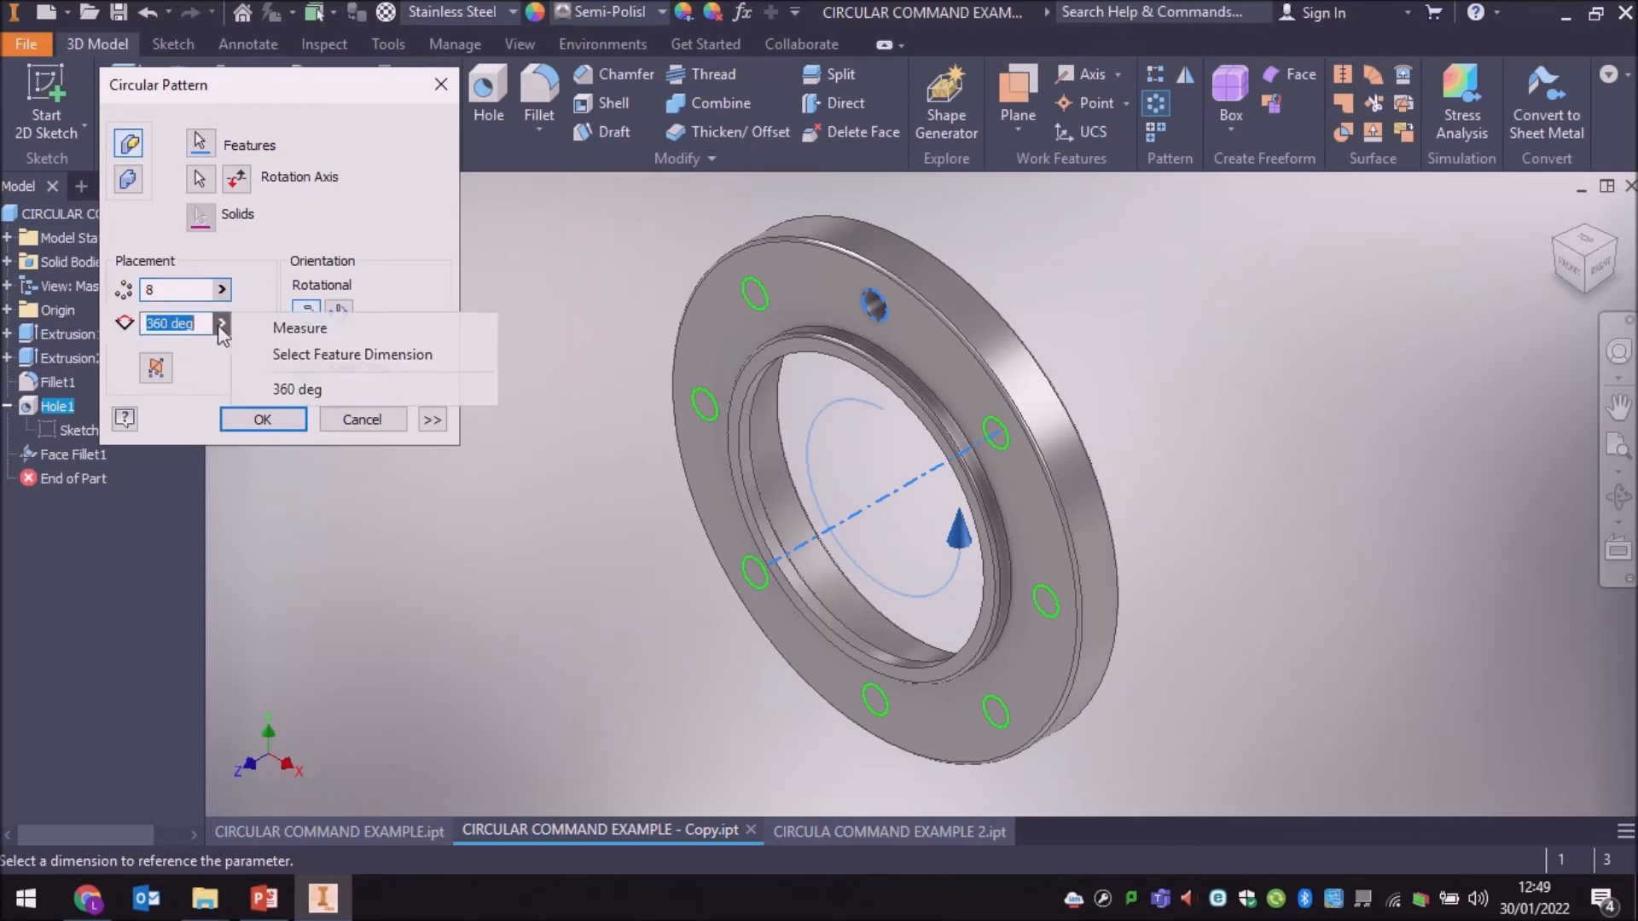
pyautogui.click(205, 357)
pyautogui.click(168, 323)
pyautogui.doubleClick(168, 324)
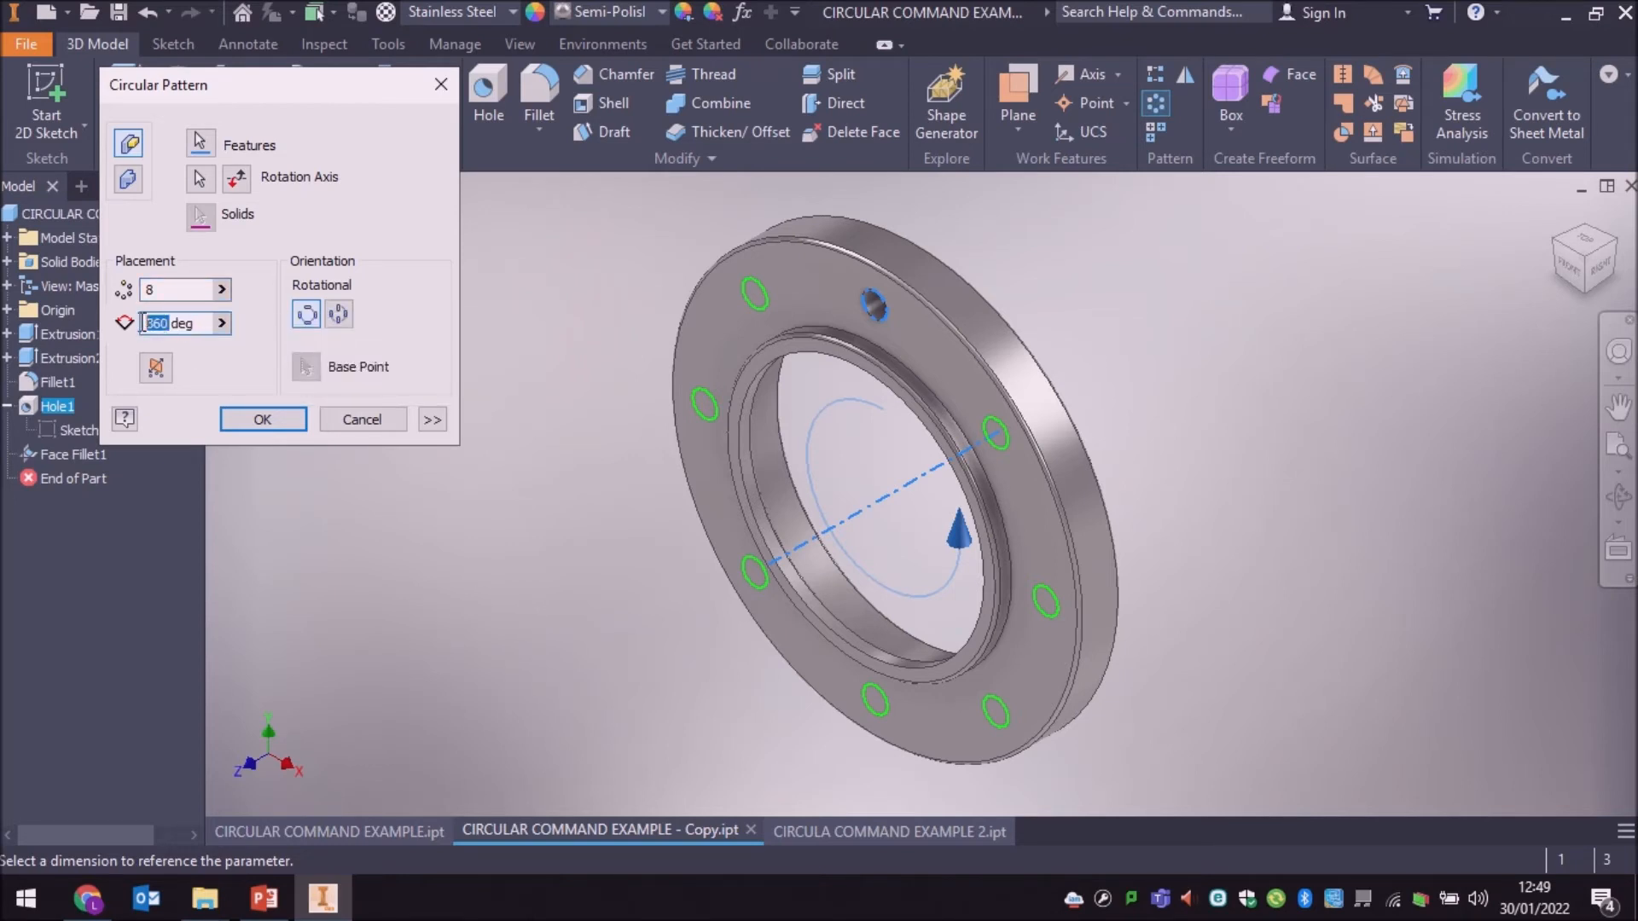
pyautogui.write('180')
pyautogui.click(1568, 269)
pyautogui.doubleClick(149, 324)
pyautogui.write('360')
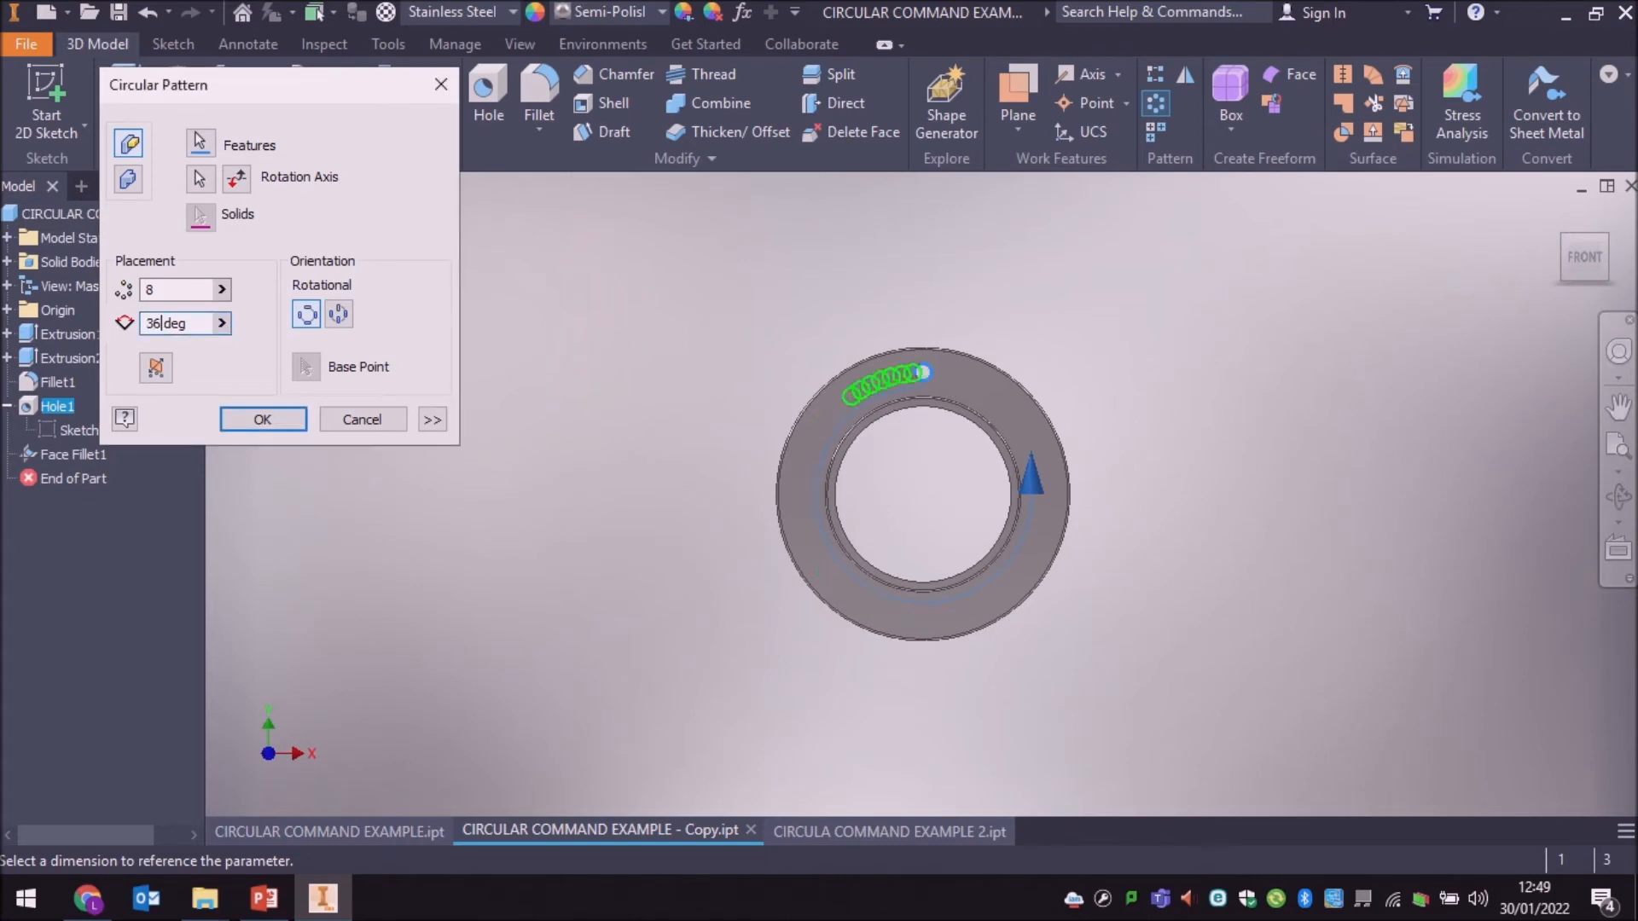
# Step: Create the circular pattern of the flange hole with the configured count and angle
pyautogui.scroll(3, 1096, 657)
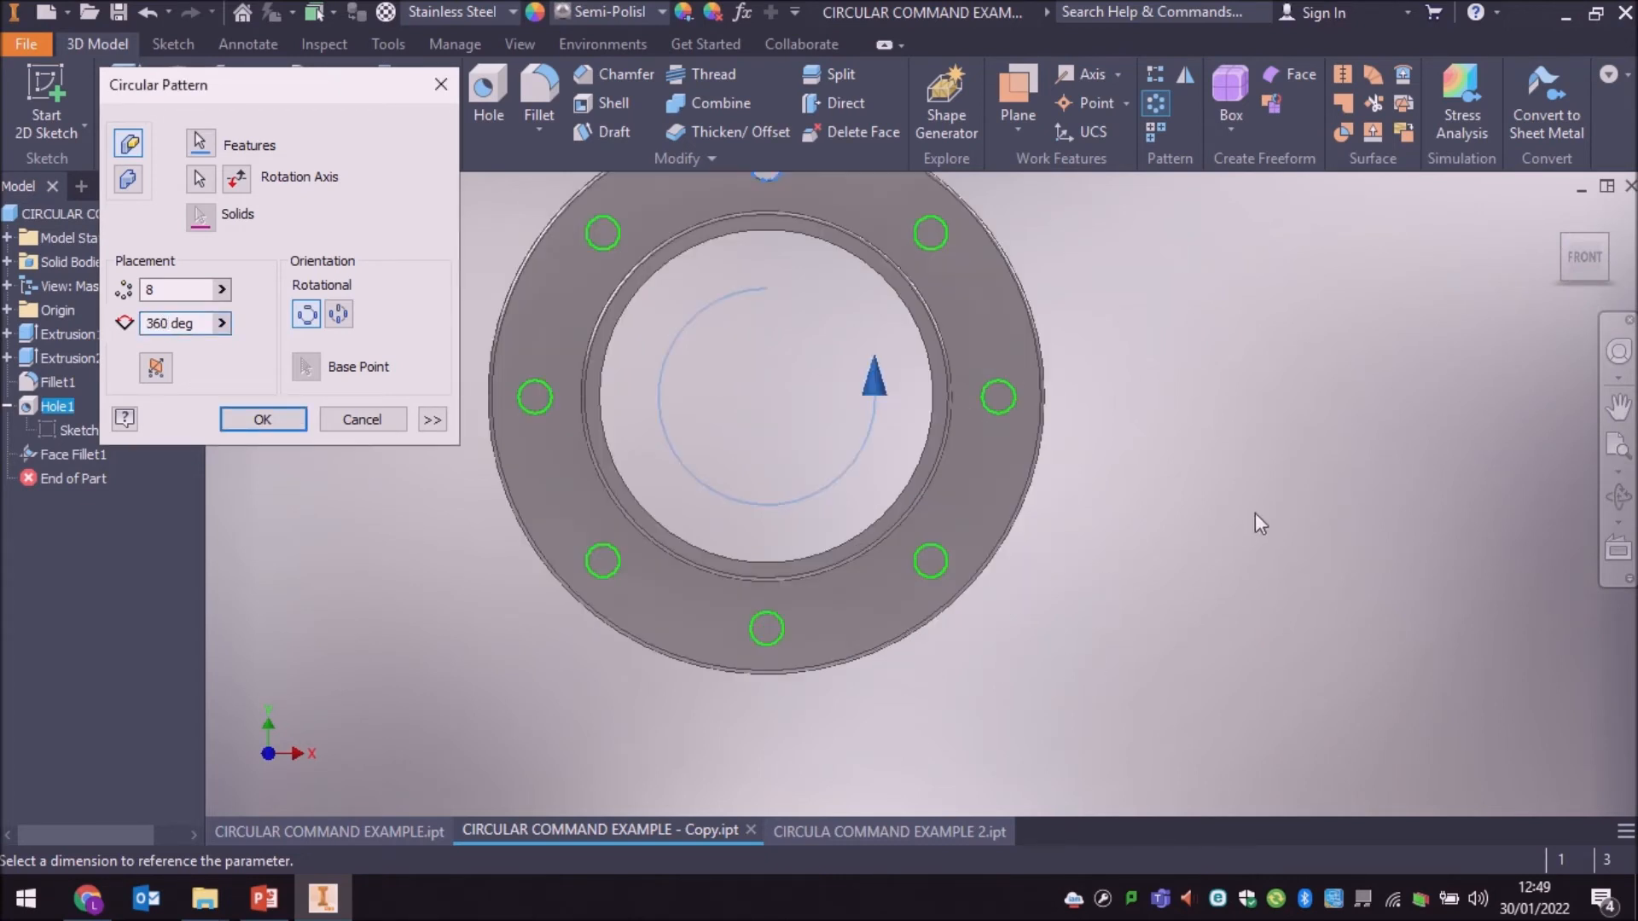
pyautogui.moveTo(1255, 513); pyautogui.dragTo(1298, 651, button='middle')
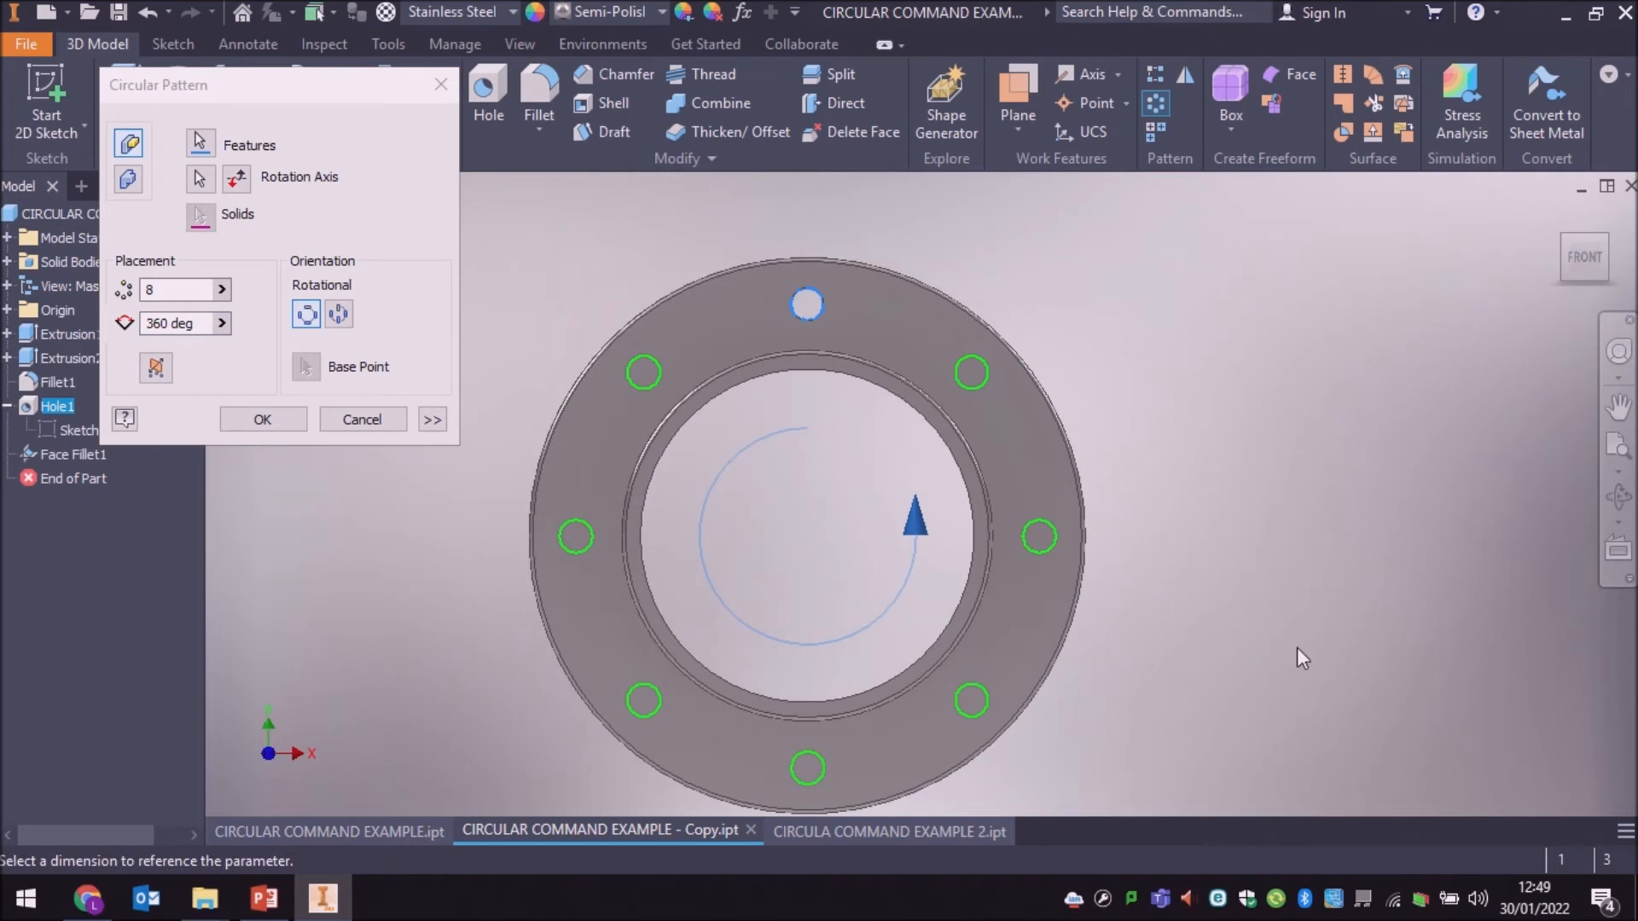
pyautogui.click(238, 427)
pyautogui.click(1614, 246)
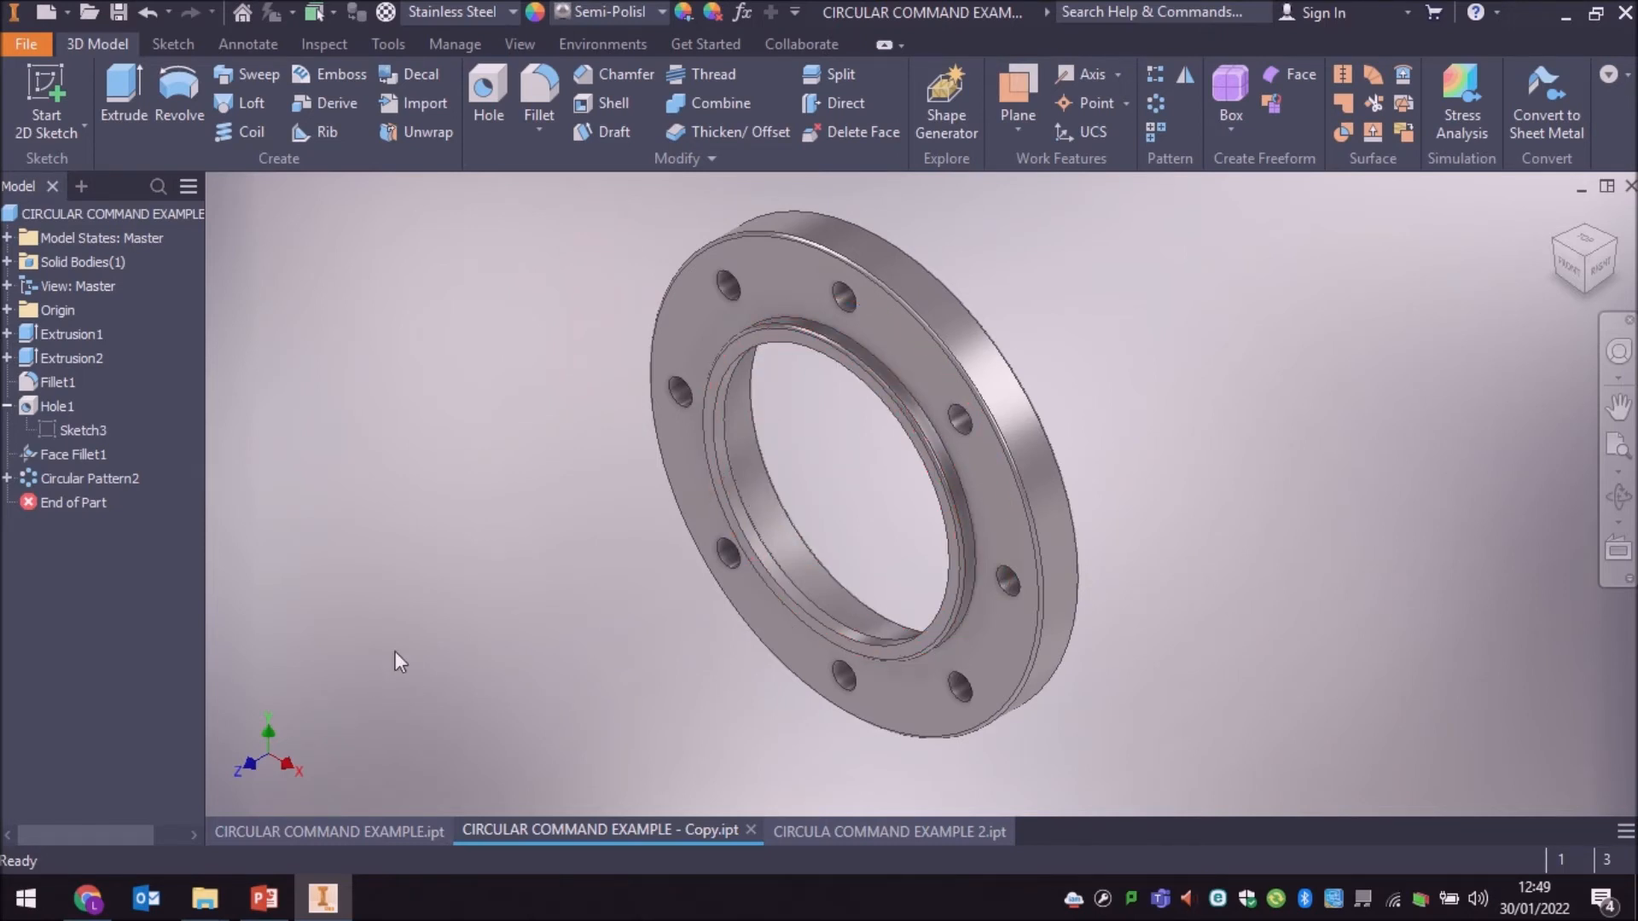
# Step: Edit the original hole feature of the flange and set its diameter to 20 mm
pyautogui.rightClick(48, 402)
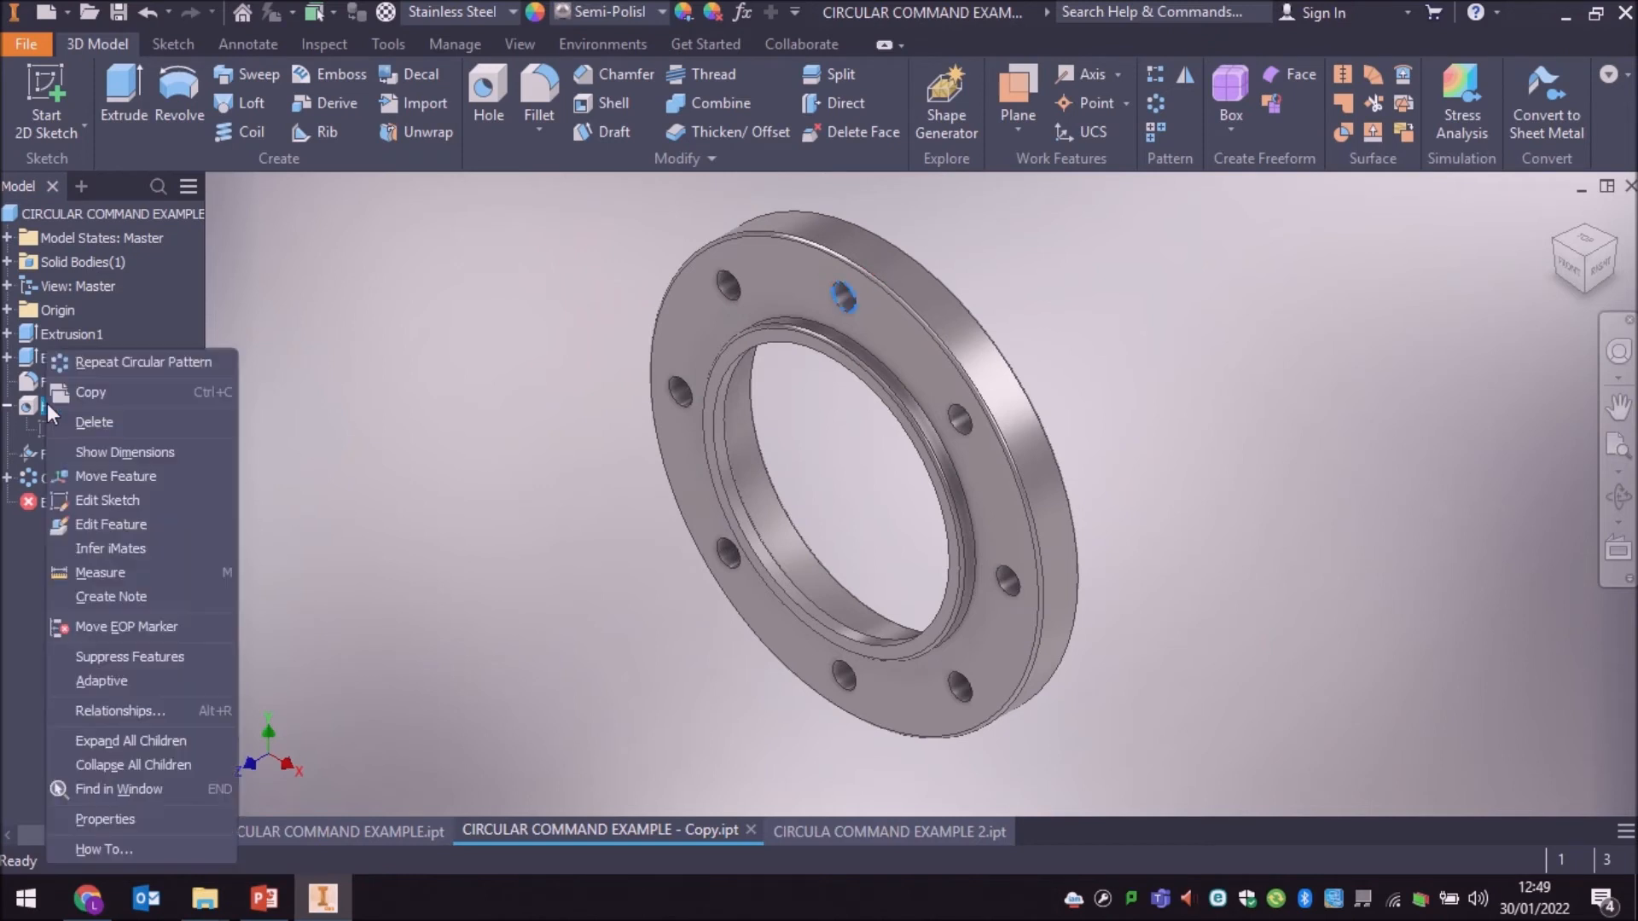
pyautogui.click(116, 530)
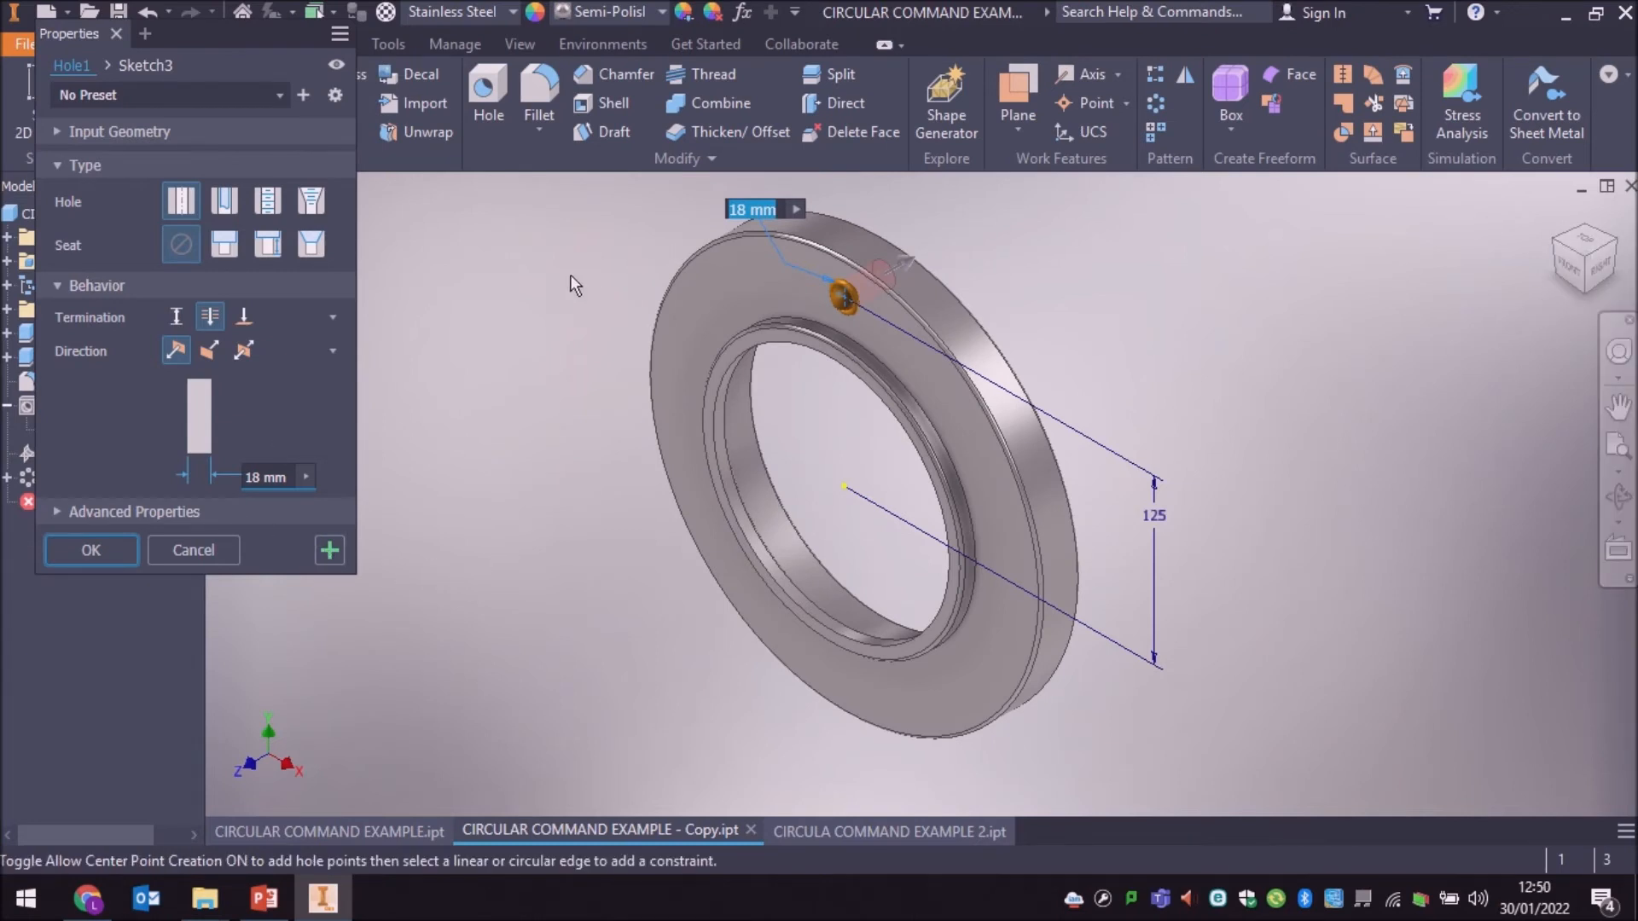
pyautogui.write('20')
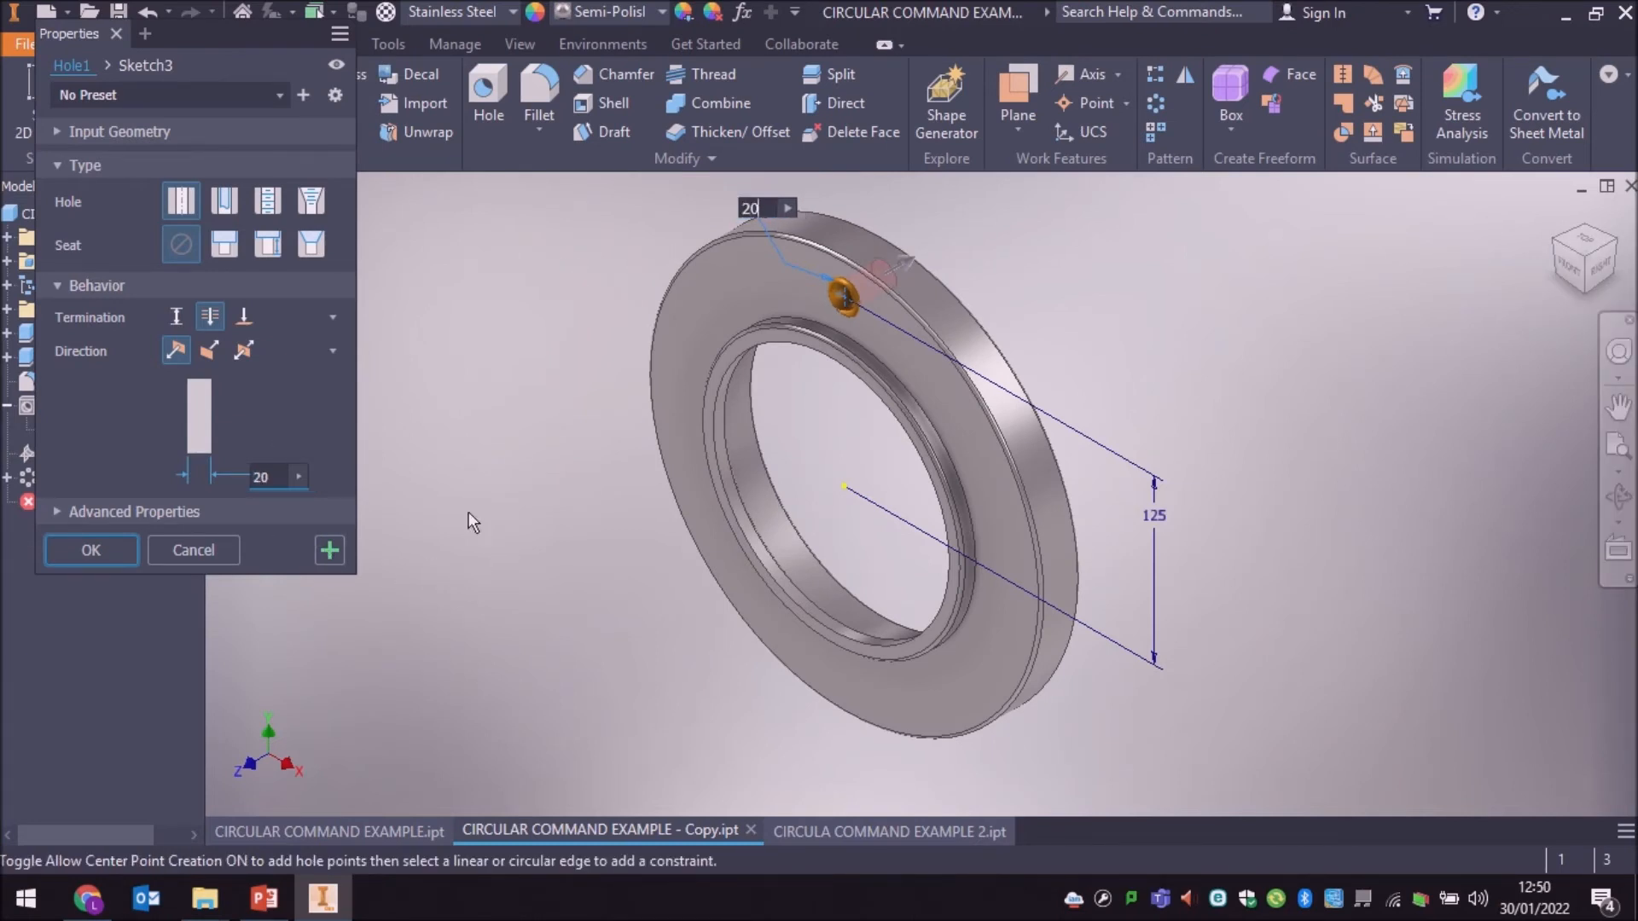
pyautogui.click(90, 551)
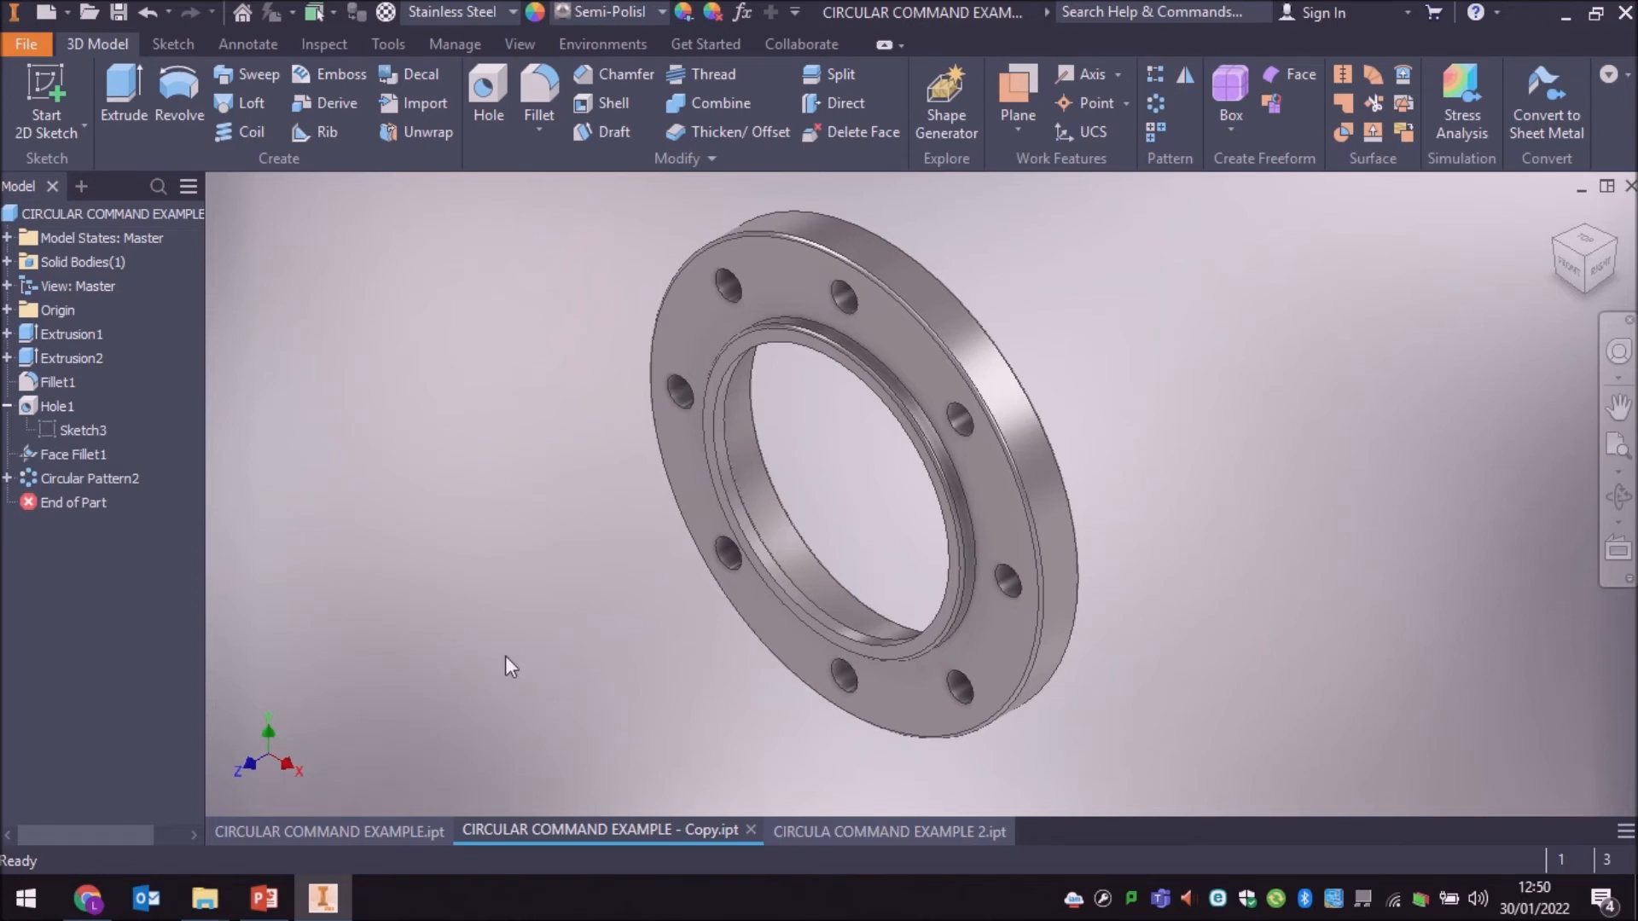
# Step: Switch to the CIRCULA COMMAND EXAMPLE 2 part with the rounded square plate
pyautogui.click(915, 832)
pyautogui.press('F2')
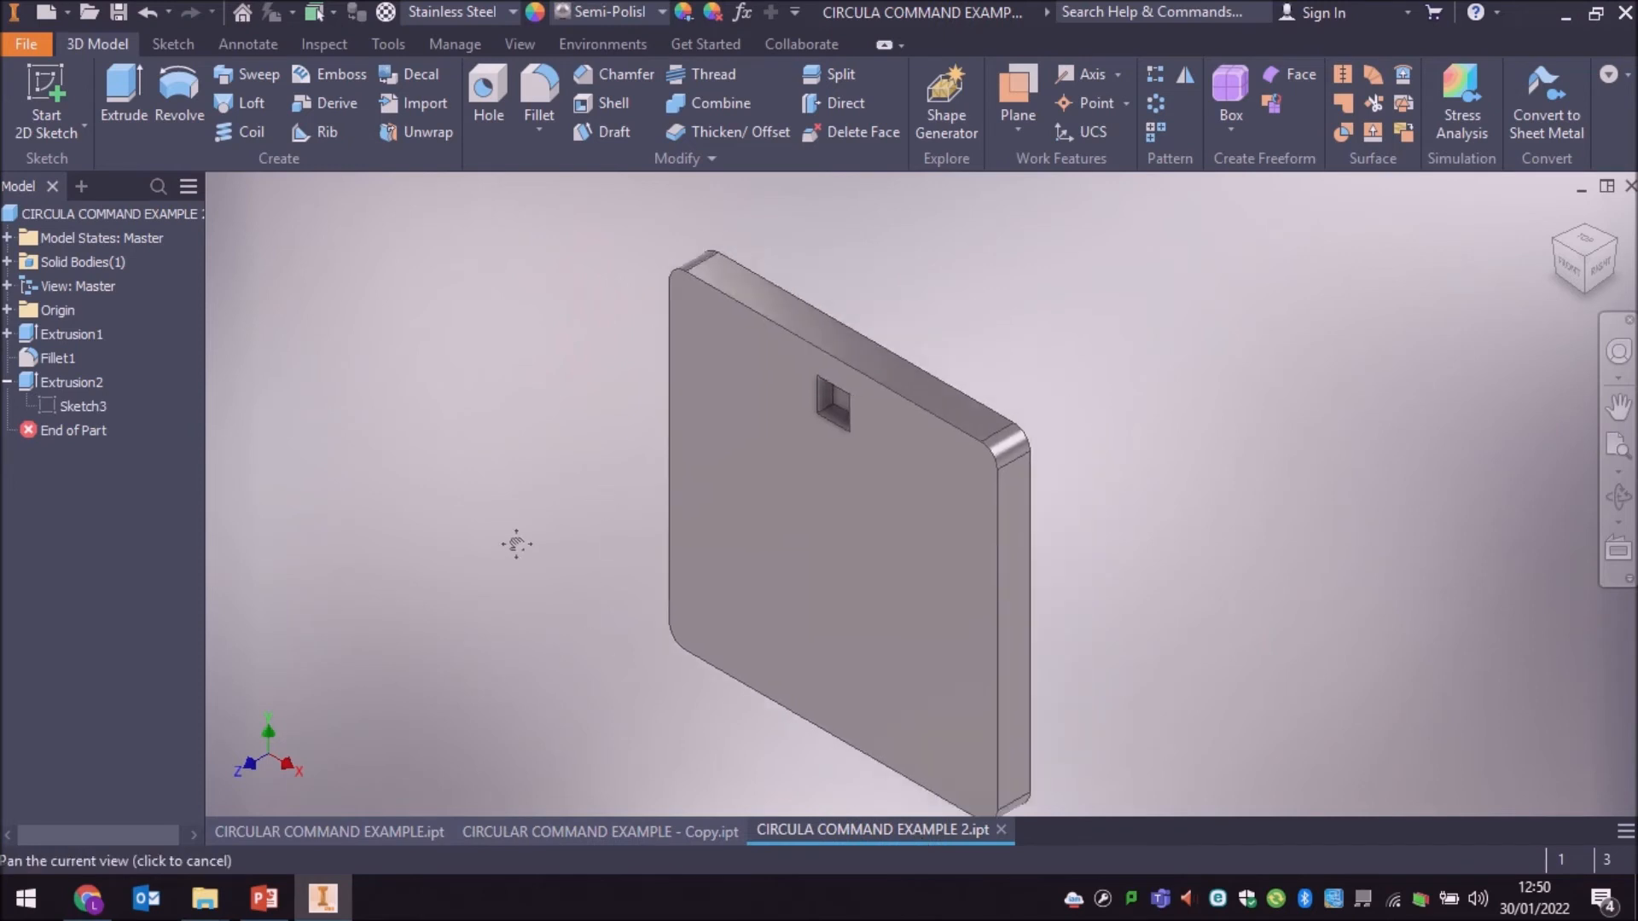
pyautogui.moveTo(497, 498); pyautogui.dragTo(495, 493)
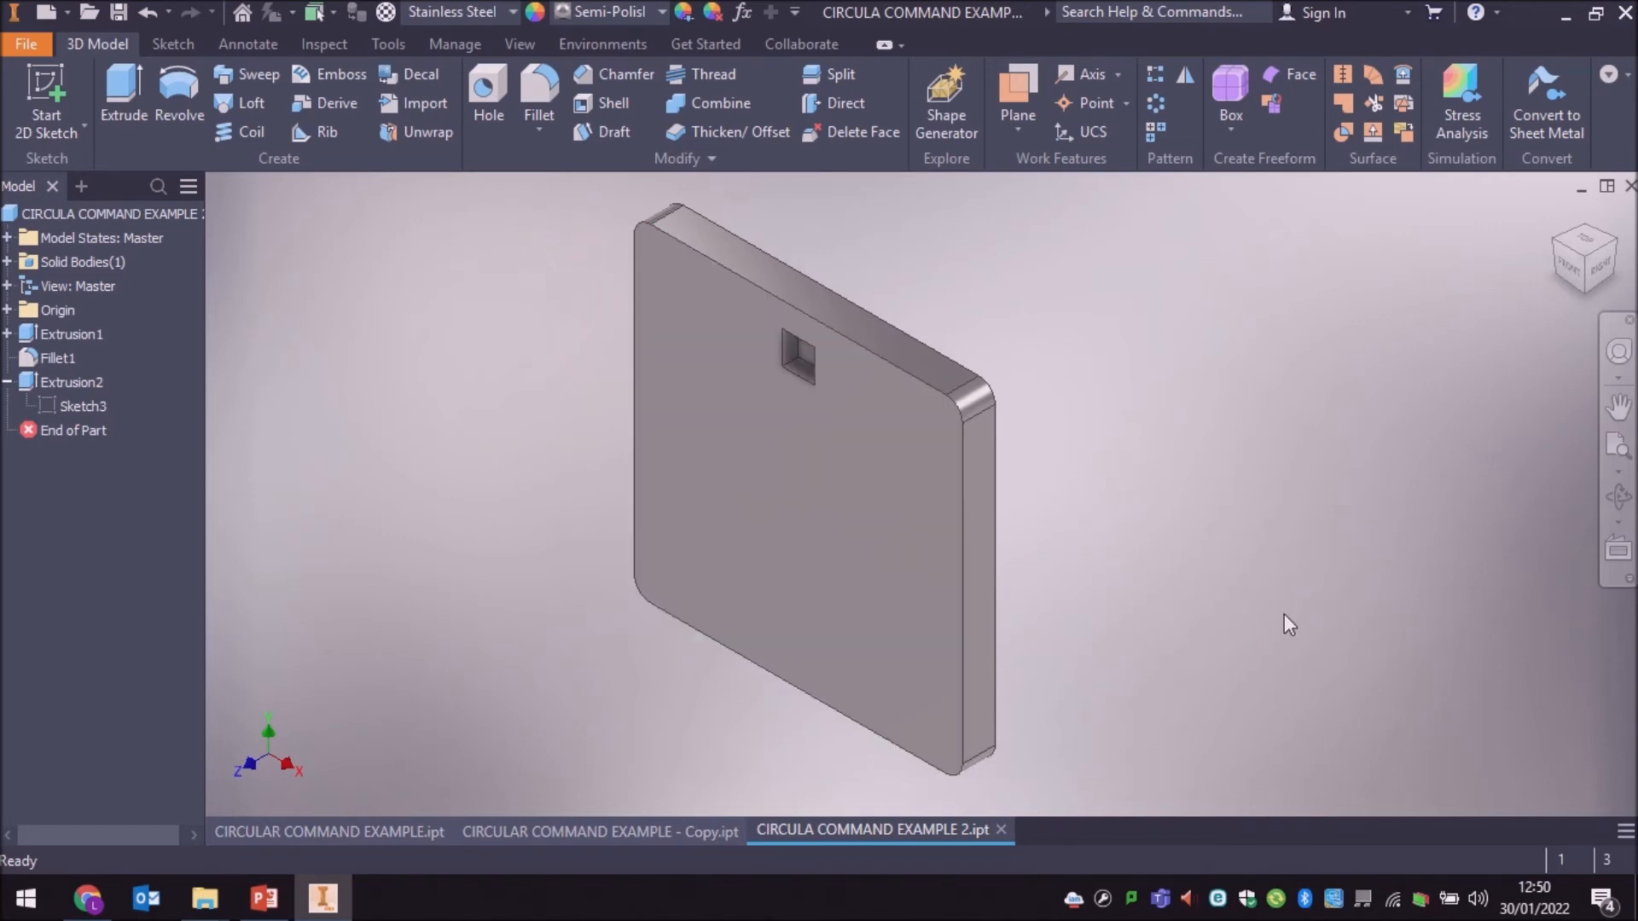
pyautogui.moveTo(1256, 572)
pyautogui.mouseDown(button='middle')
pyautogui.moveTo(1261, 622)
pyautogui.moveTo(1266, 565)
pyautogui.mouseUp(button='middle')
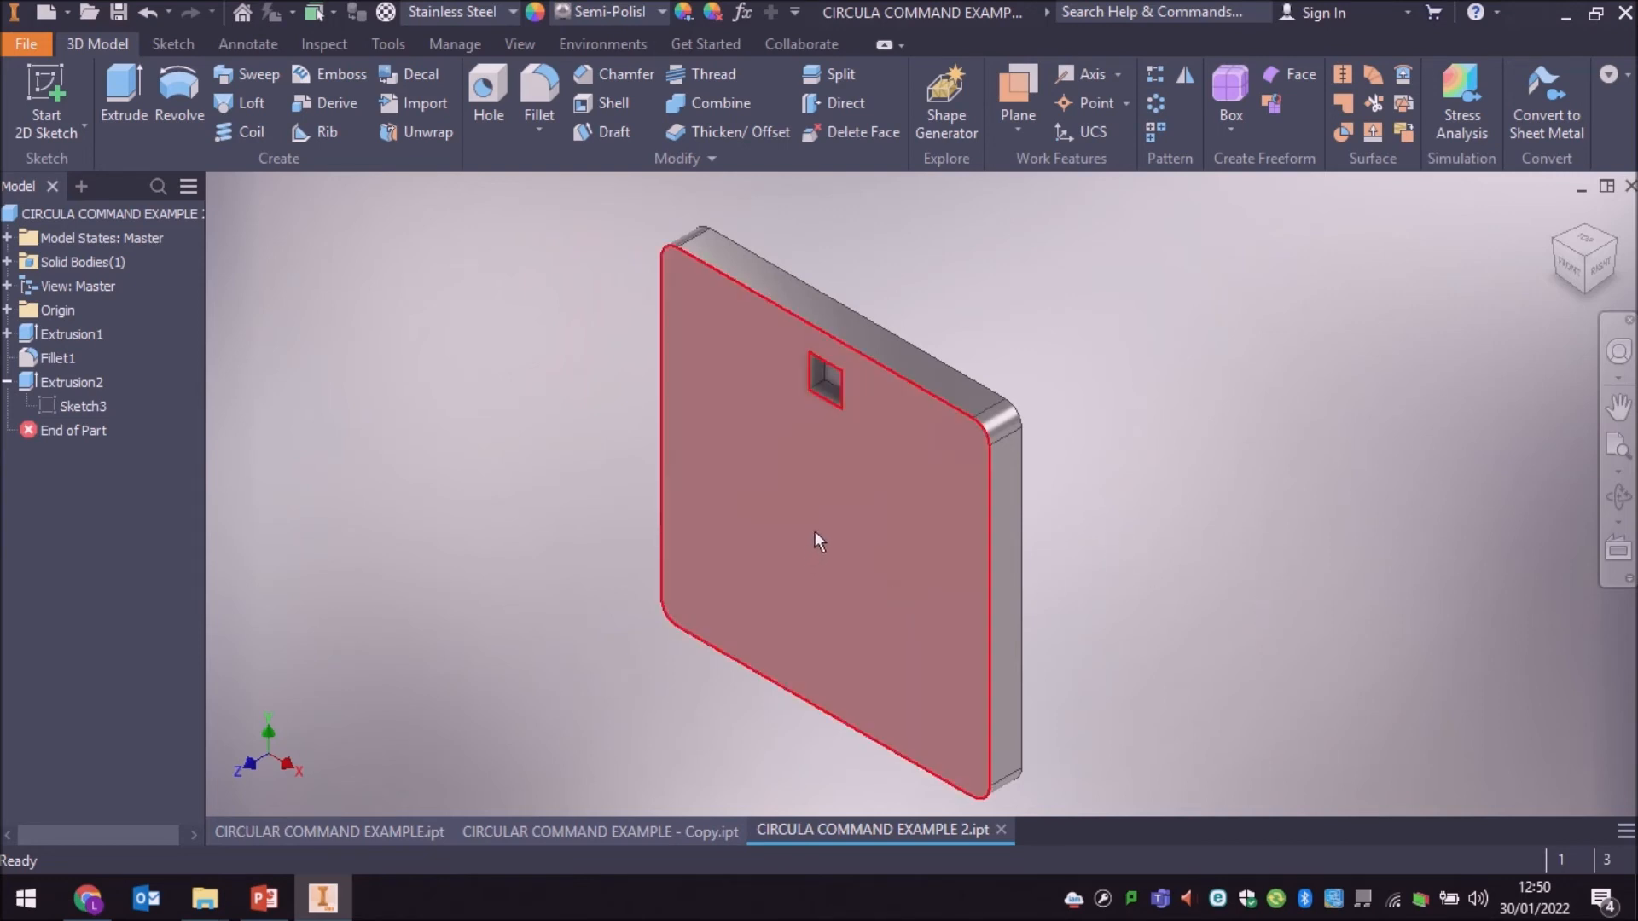
pyautogui.click(1157, 102)
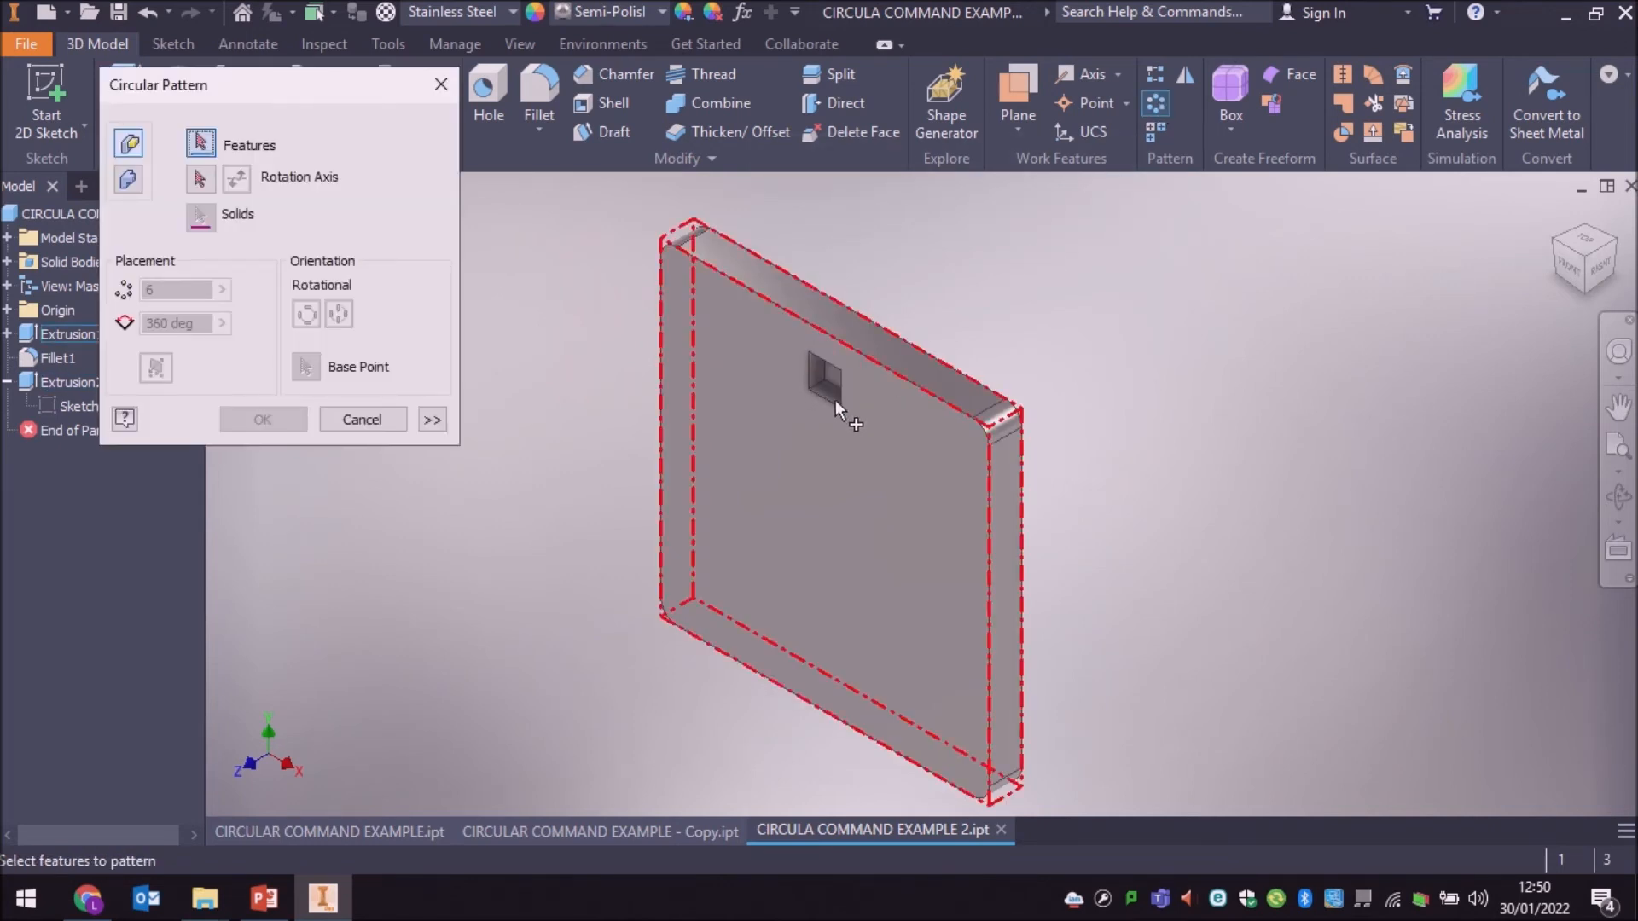
pyautogui.scroll(5, 832, 401)
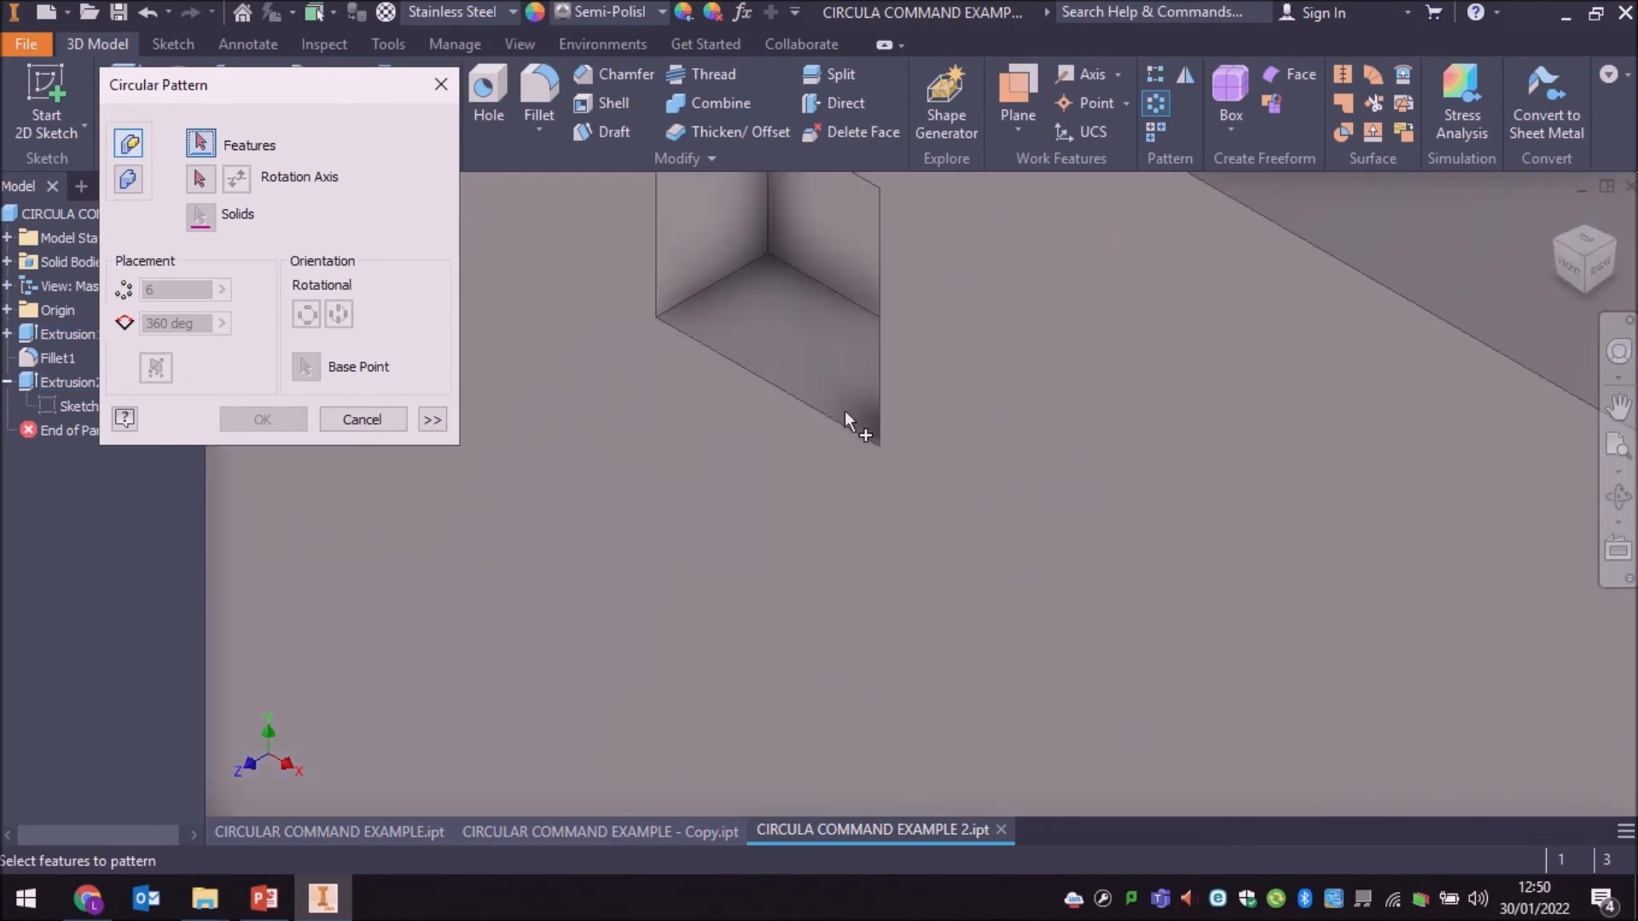
pyautogui.scroll(-3, 850, 433)
pyautogui.scroll(2, 849, 433)
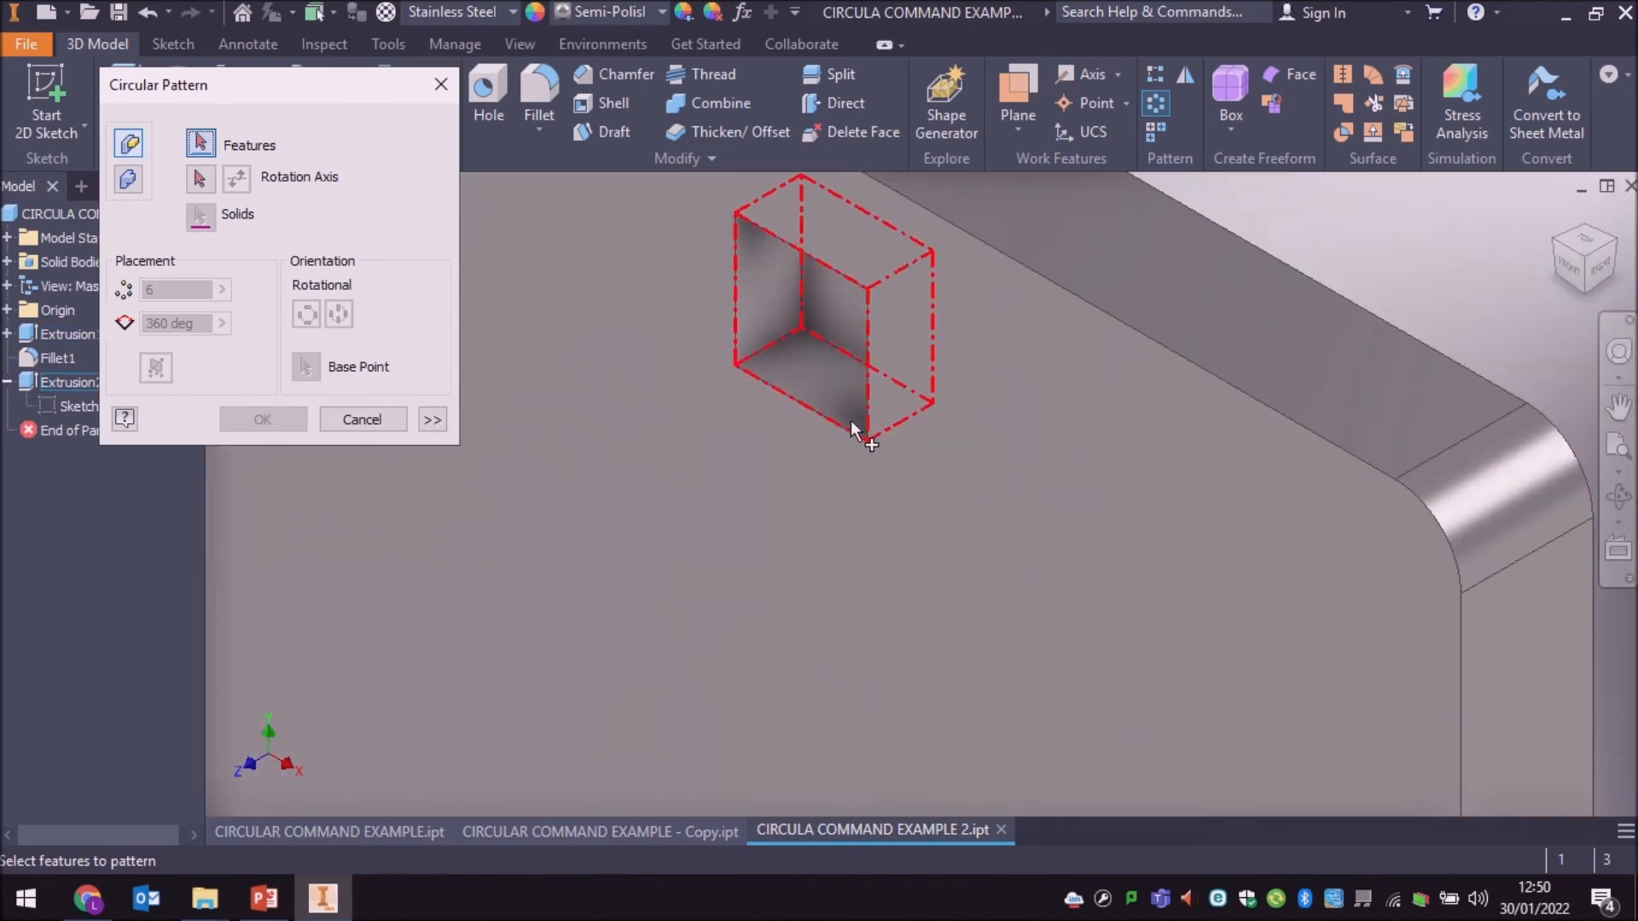
pyautogui.click(852, 420)
pyautogui.scroll(-5, 827, 486)
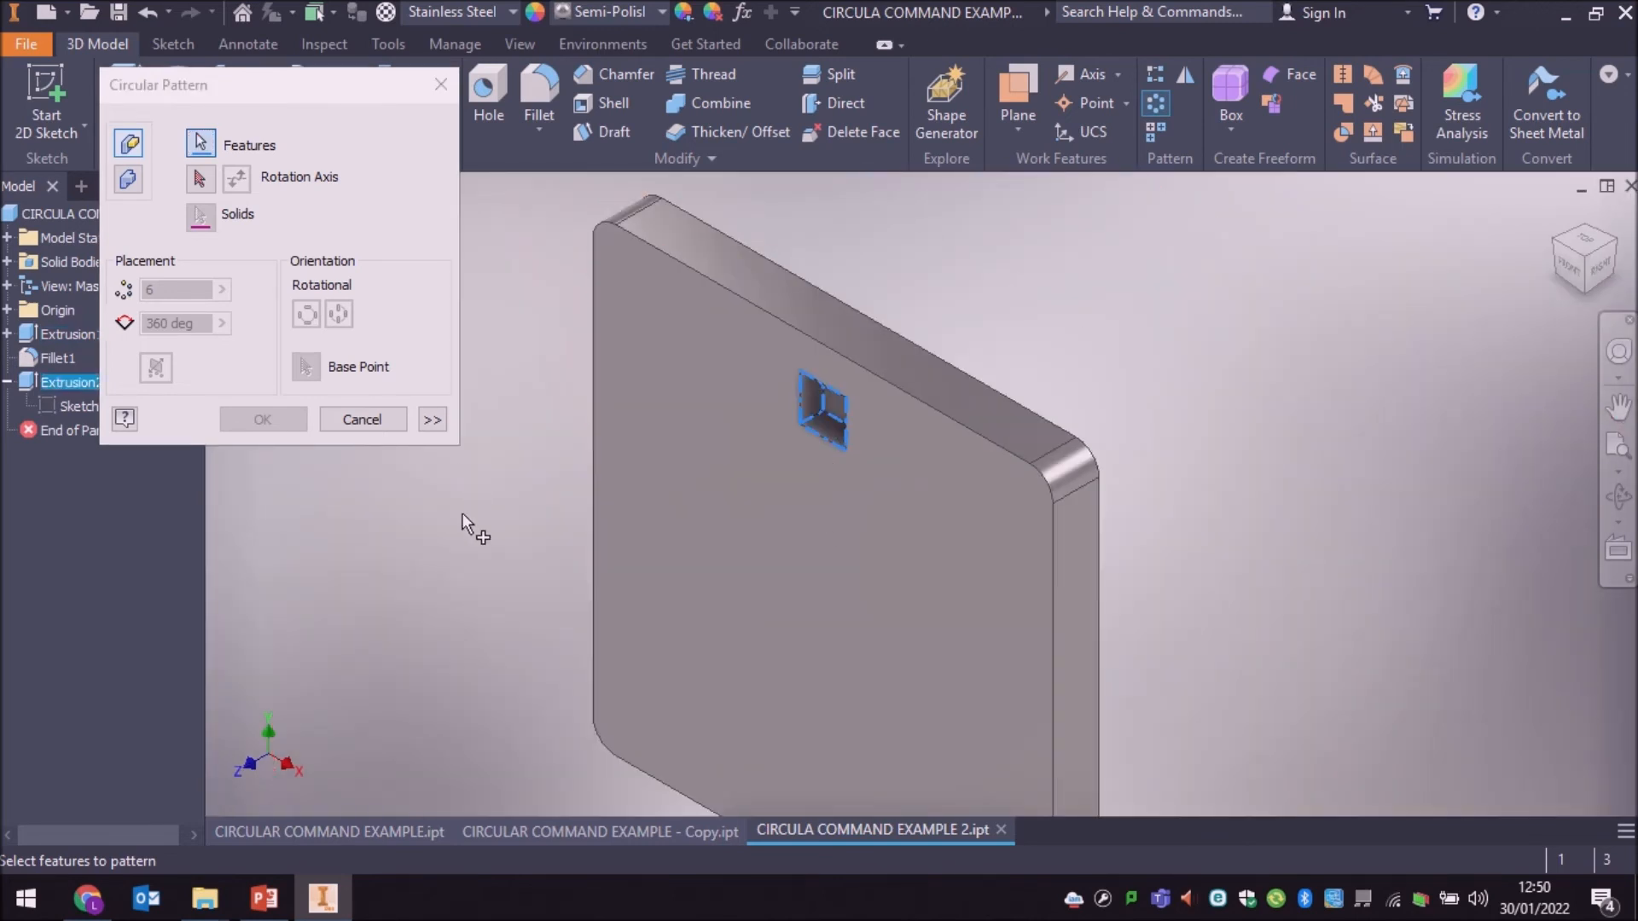
pyautogui.moveTo(274, 85); pyautogui.dragTo(402, 18)
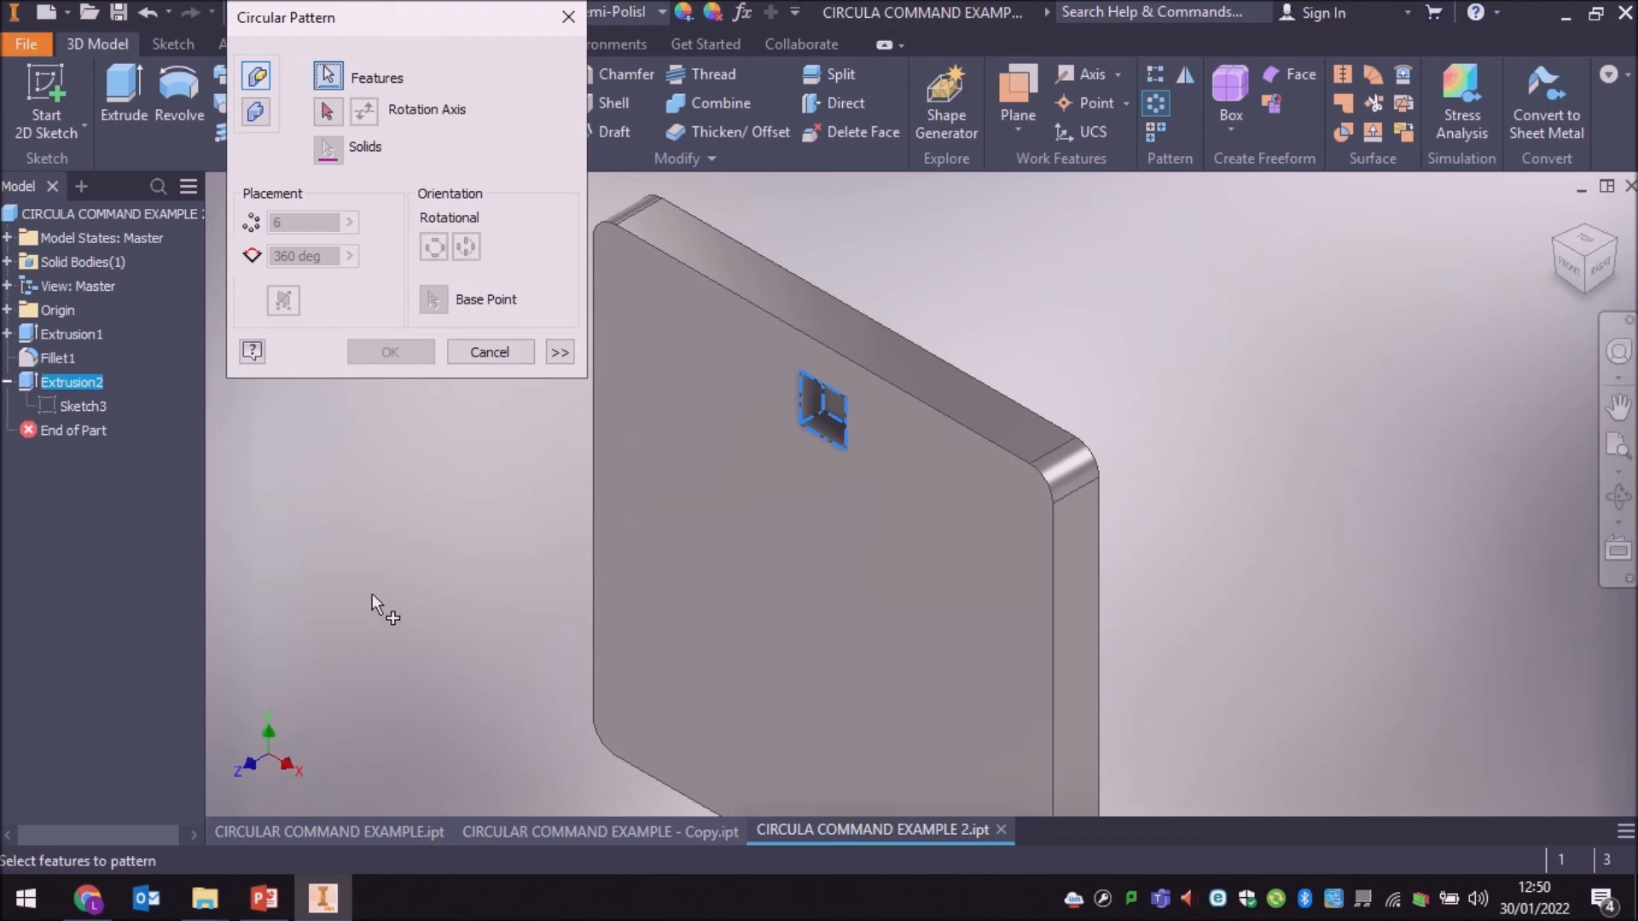
pyautogui.click(8, 311)
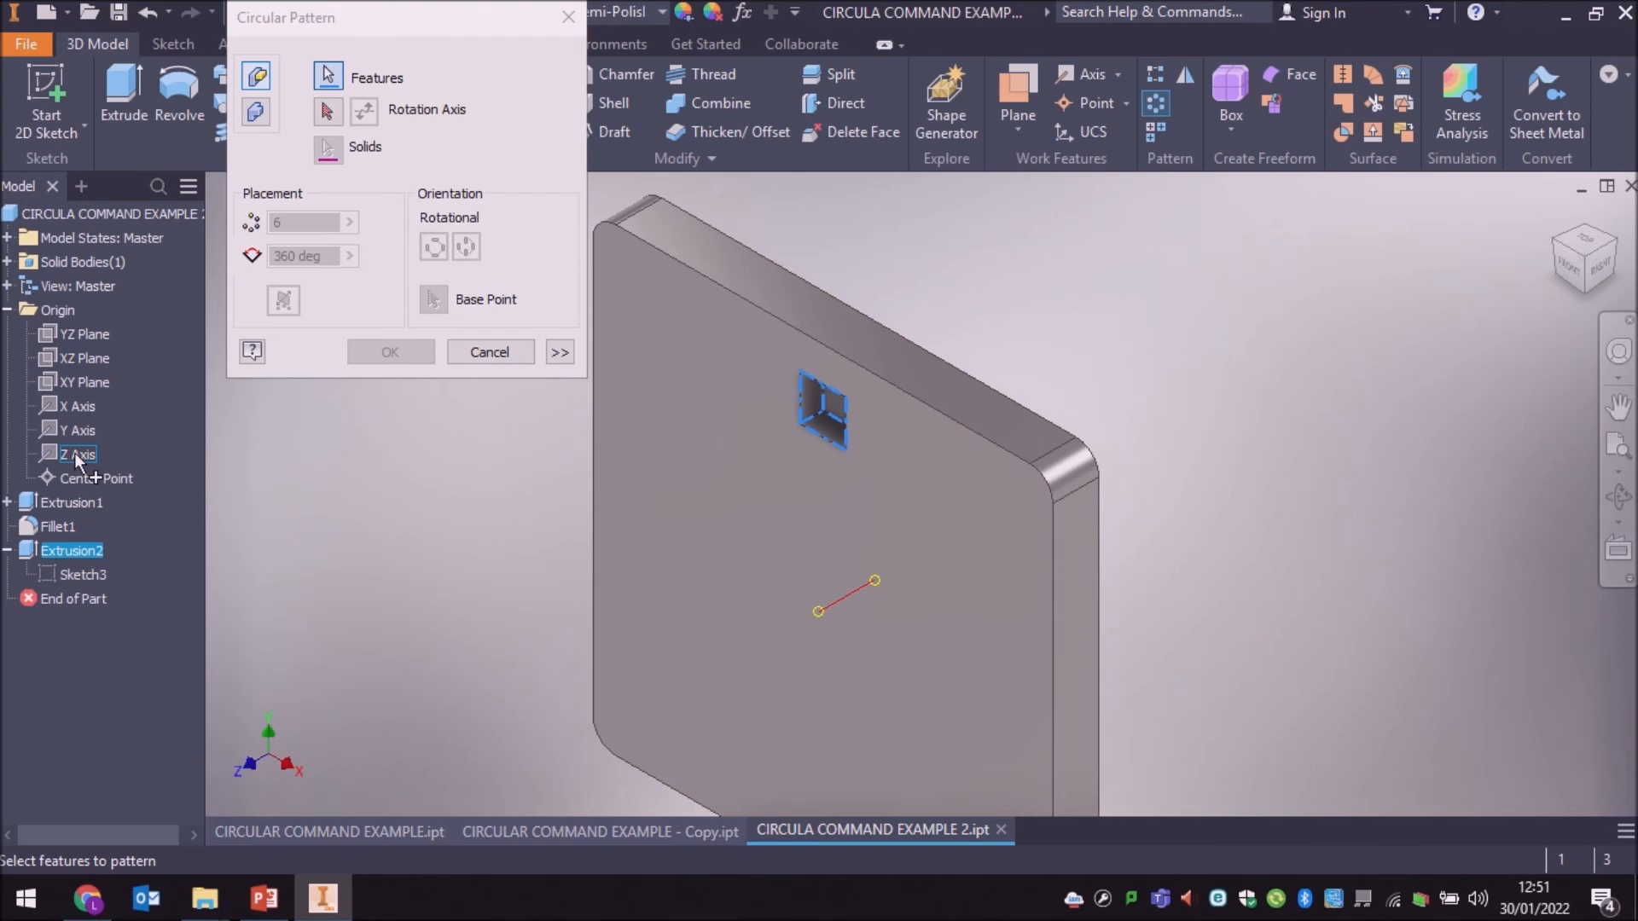
pyautogui.rightClick(74, 453)
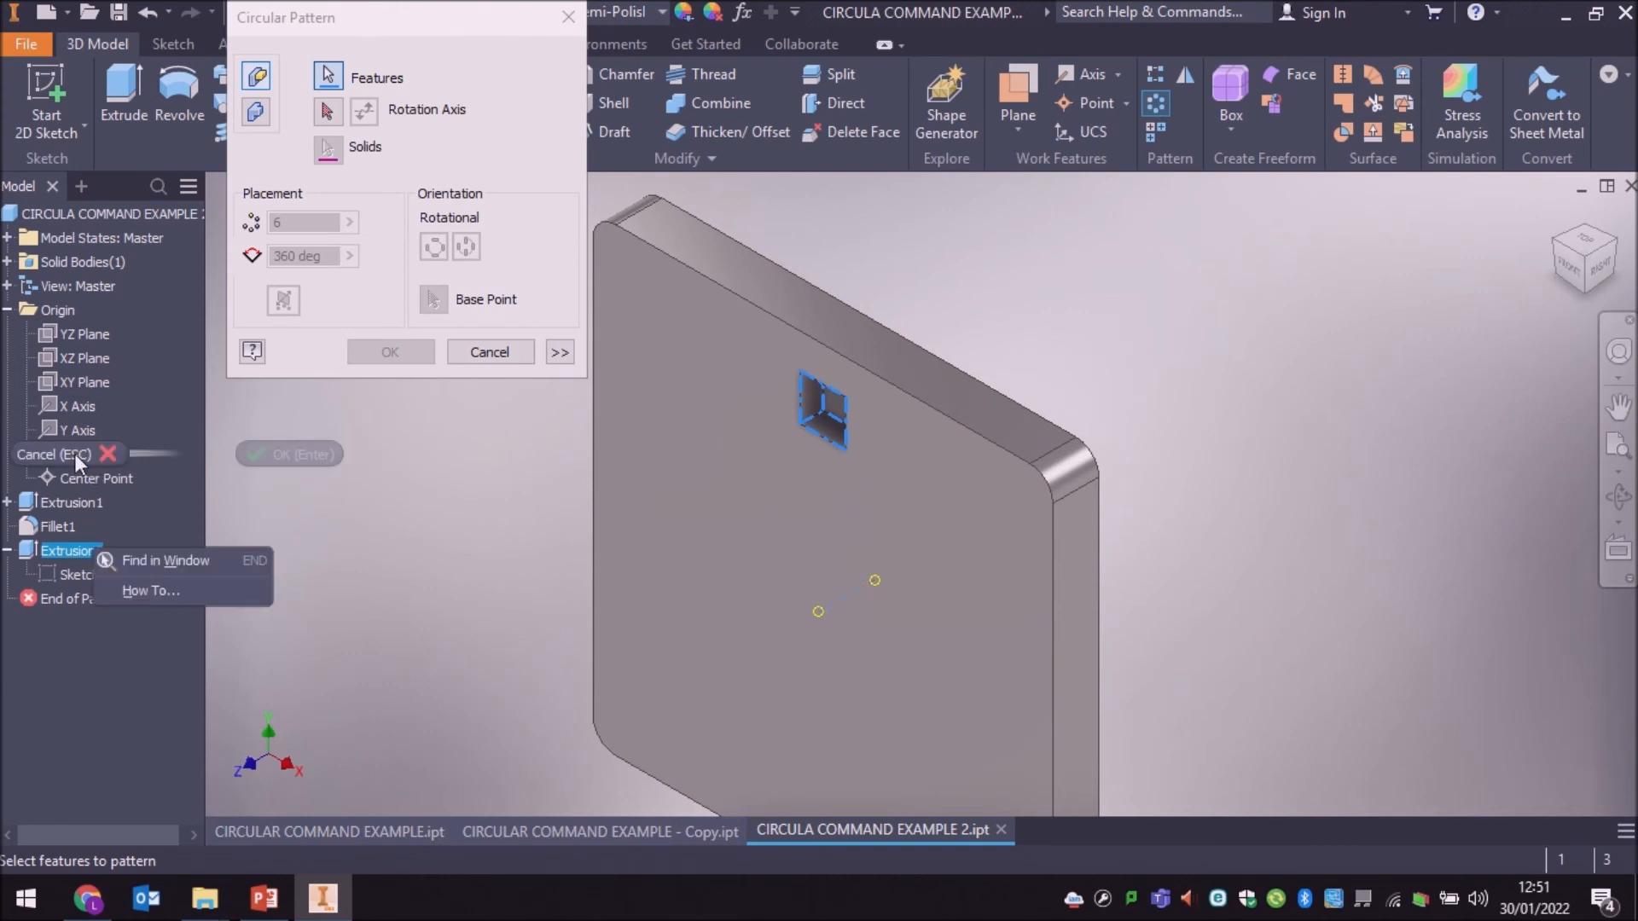
pyautogui.click(74, 453)
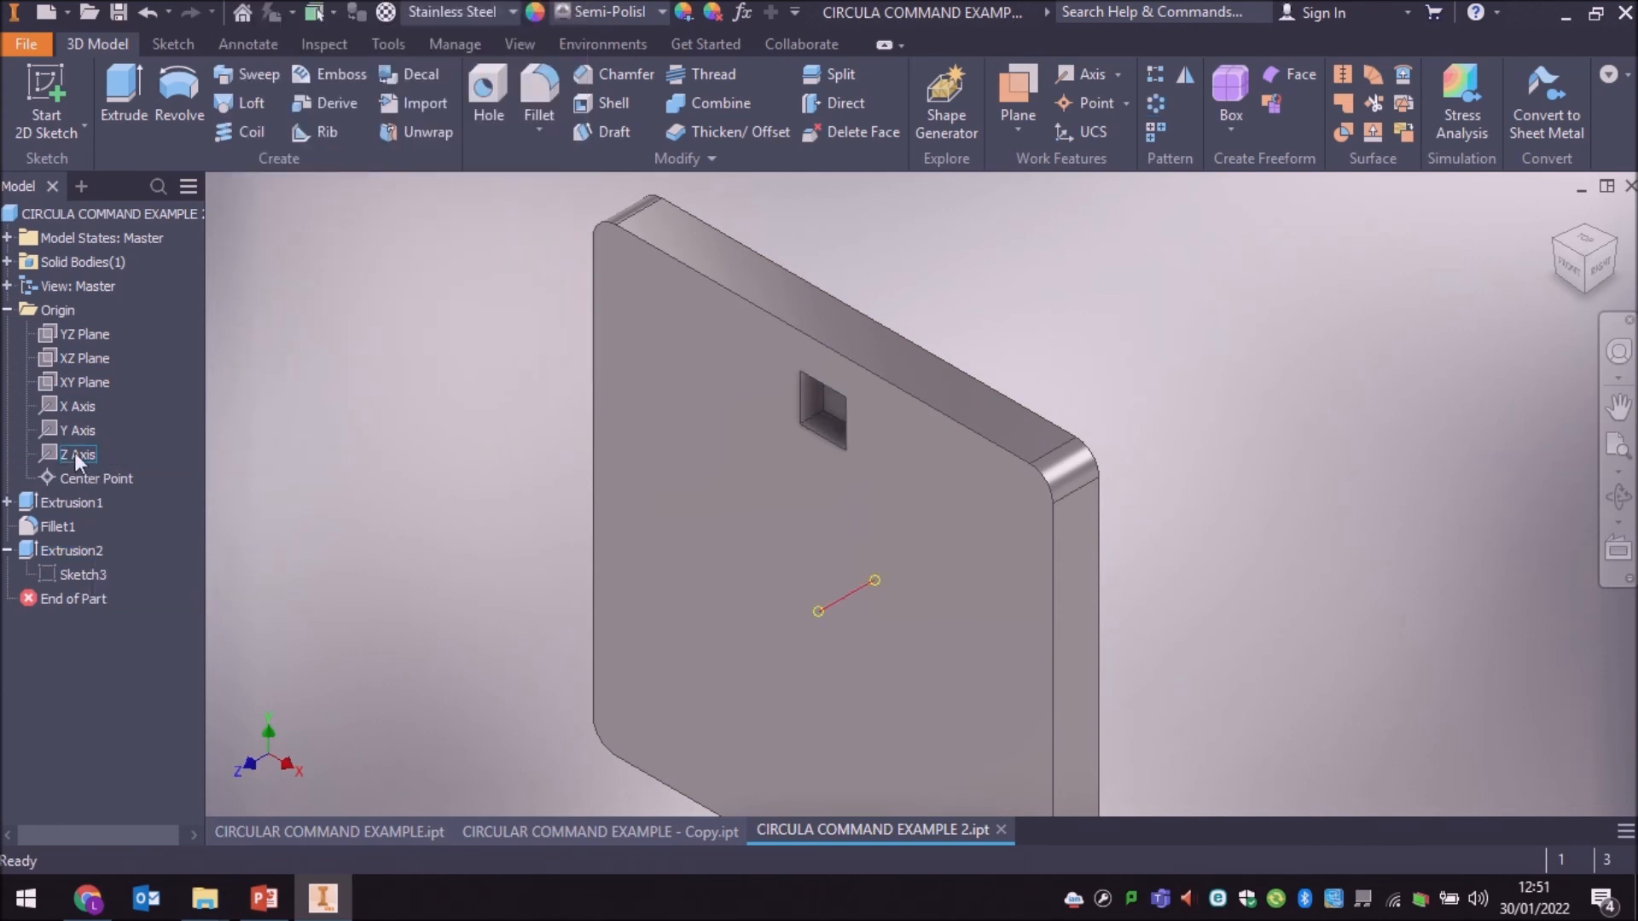
# Step: Start a circular pattern of the plate's square cut with the origin Z Axis as its rotation axis
pyautogui.click(1157, 103)
pyautogui.click(820, 411)
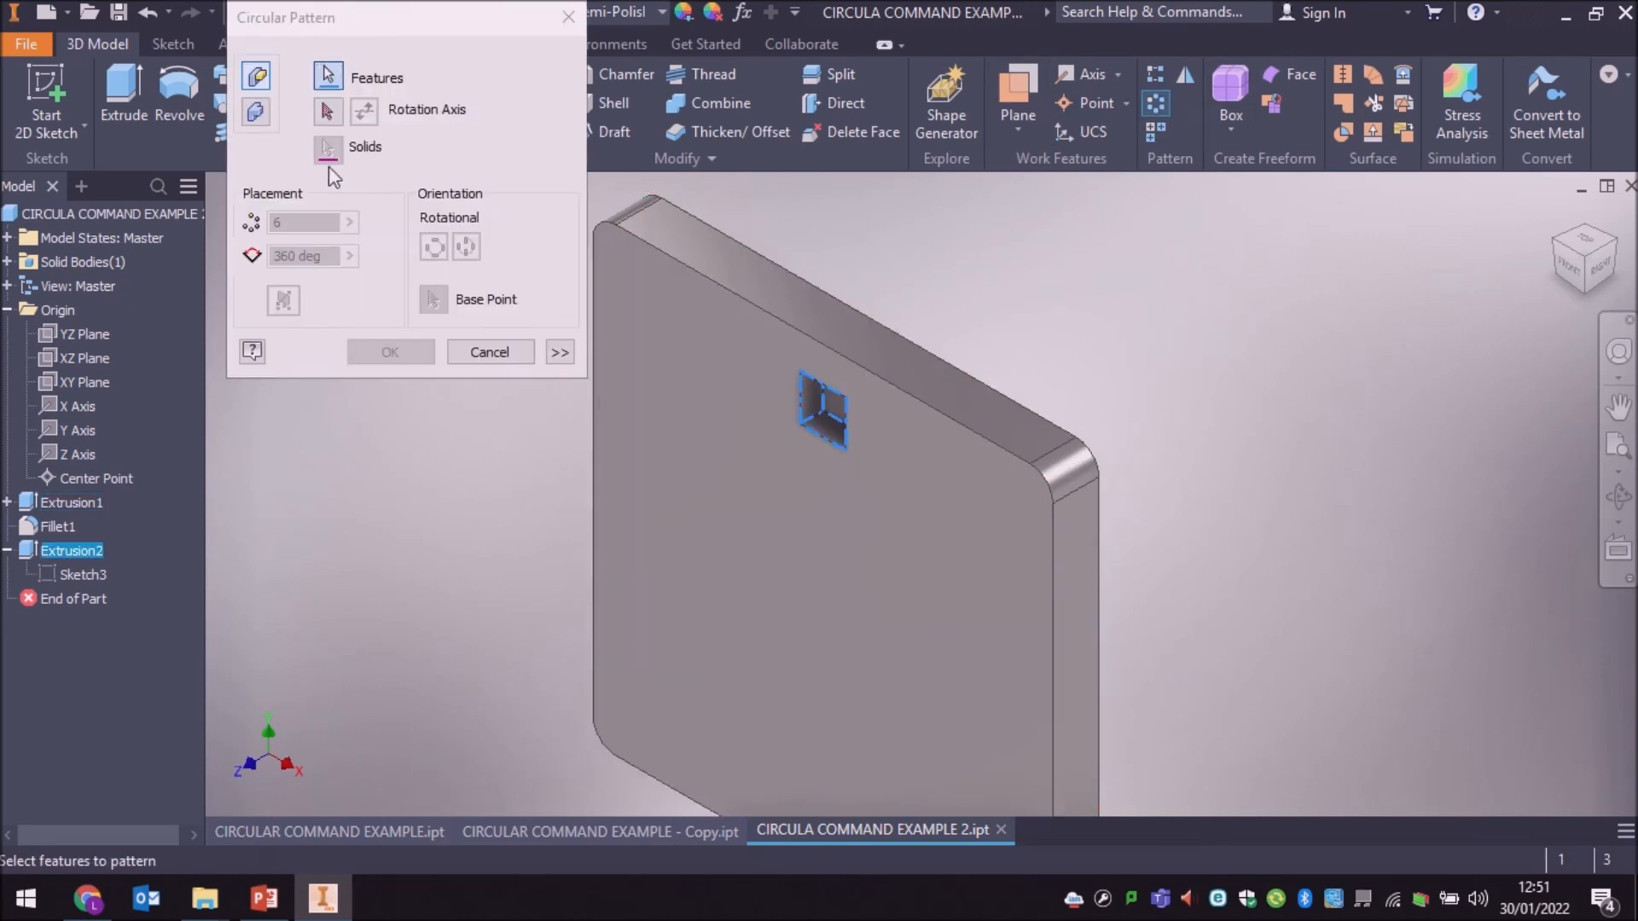
pyautogui.click(328, 111)
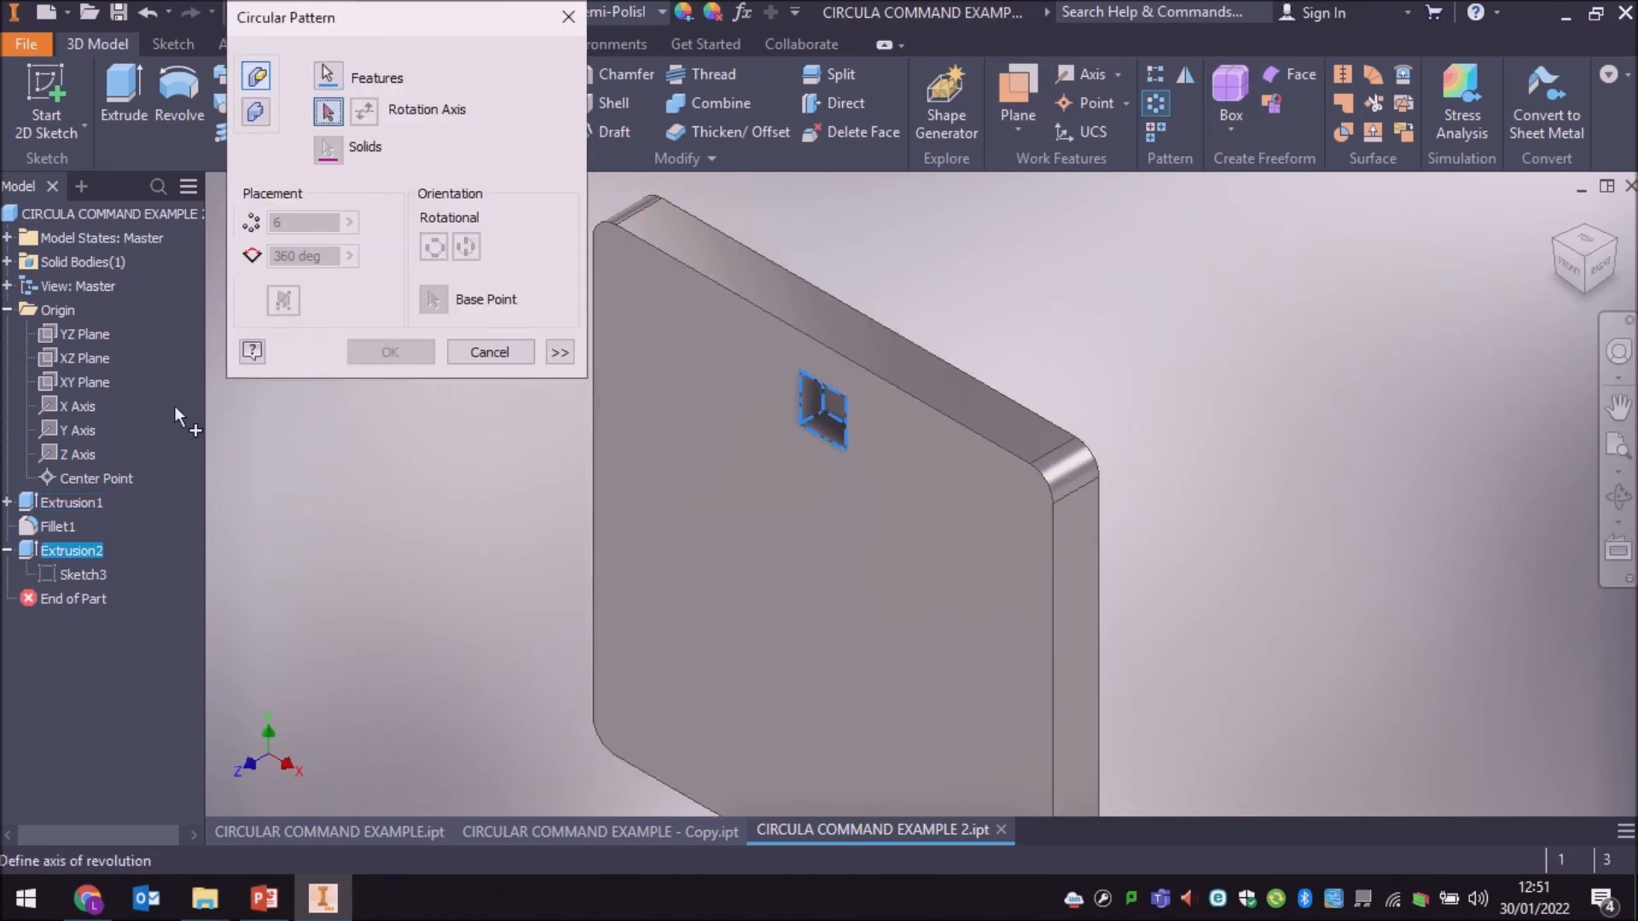
pyautogui.click(75, 454)
# Step: Try 5 and 4 occurrences in the front view, set the count to 8 and create the circular pattern of the square cut
pyautogui.moveTo(436, 657); pyautogui.dragTo(534, 570, button='middle')
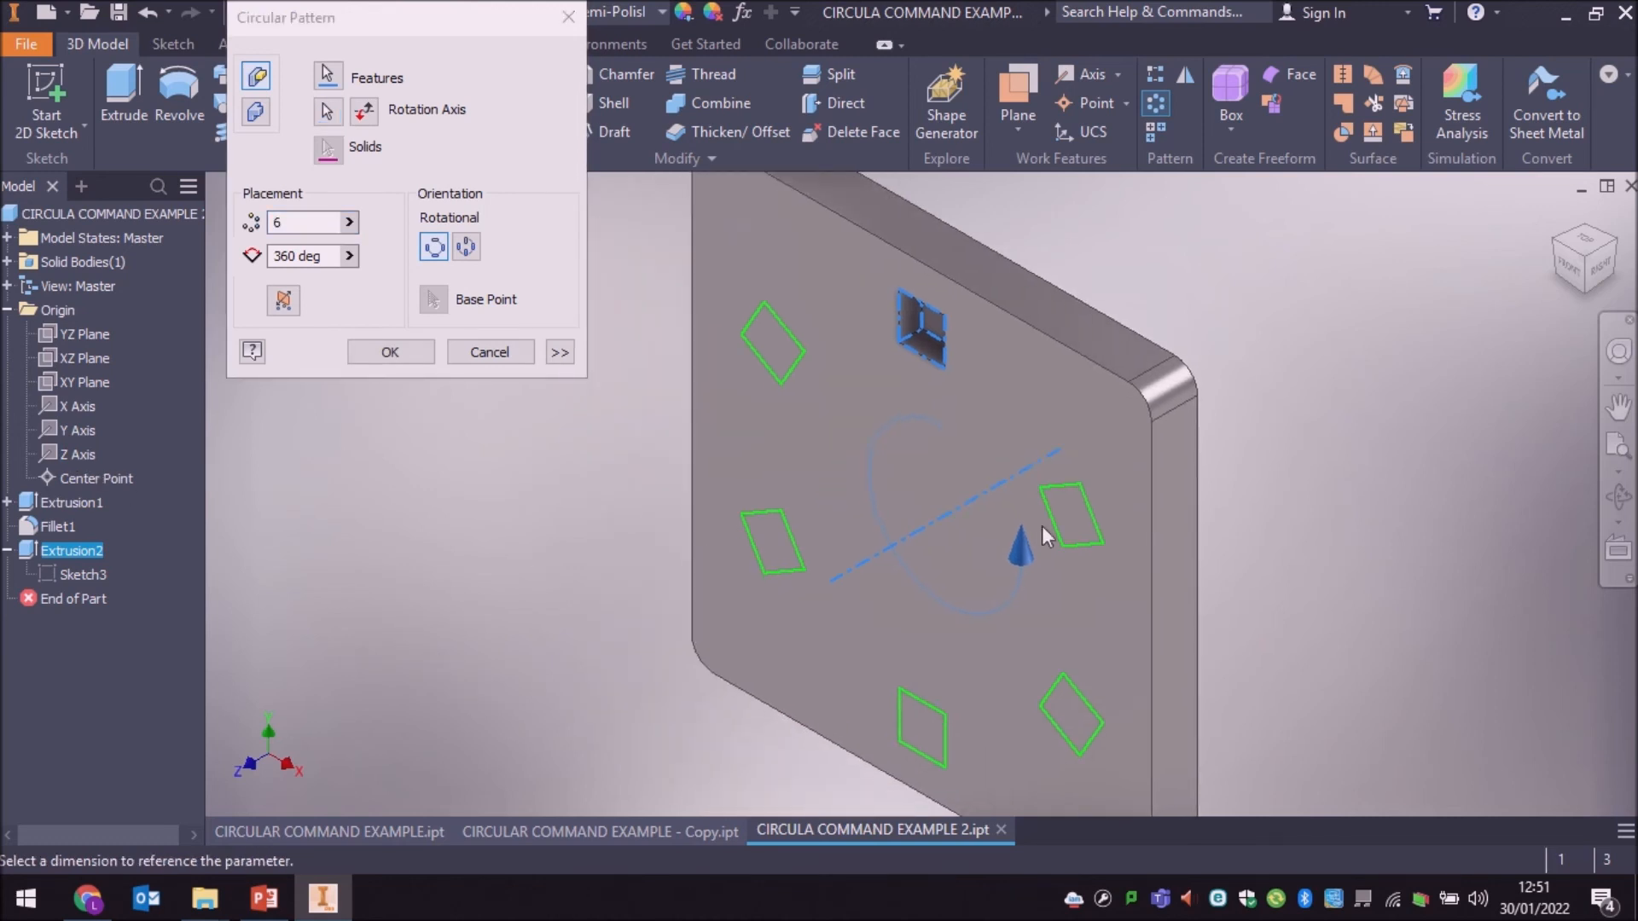
pyautogui.click(1564, 261)
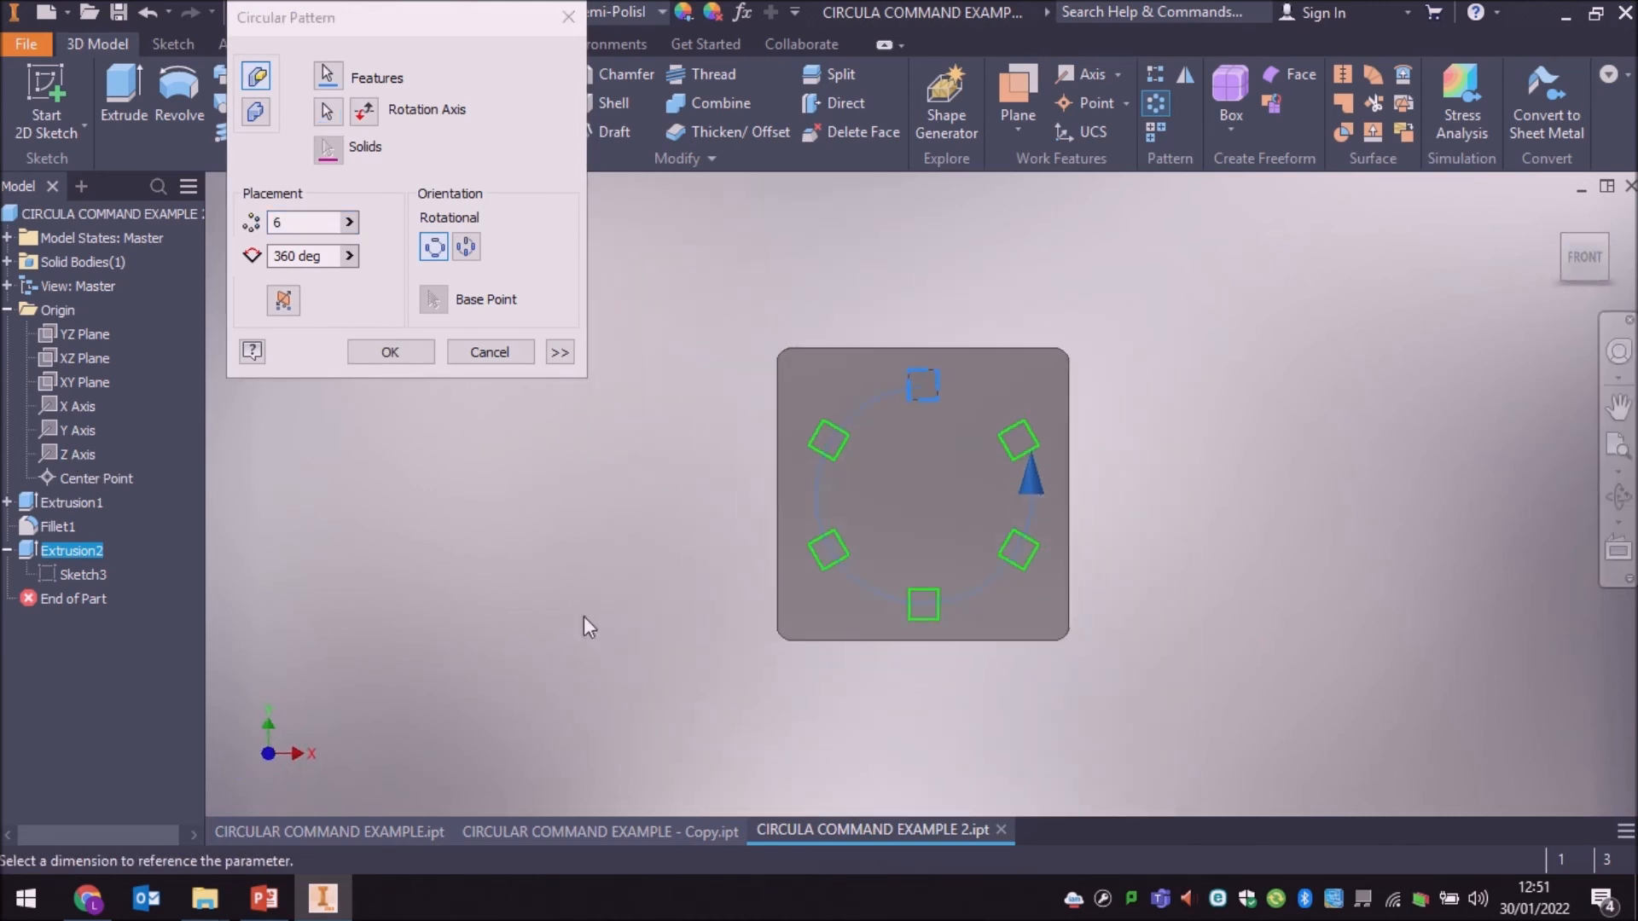
pyautogui.click(273, 222)
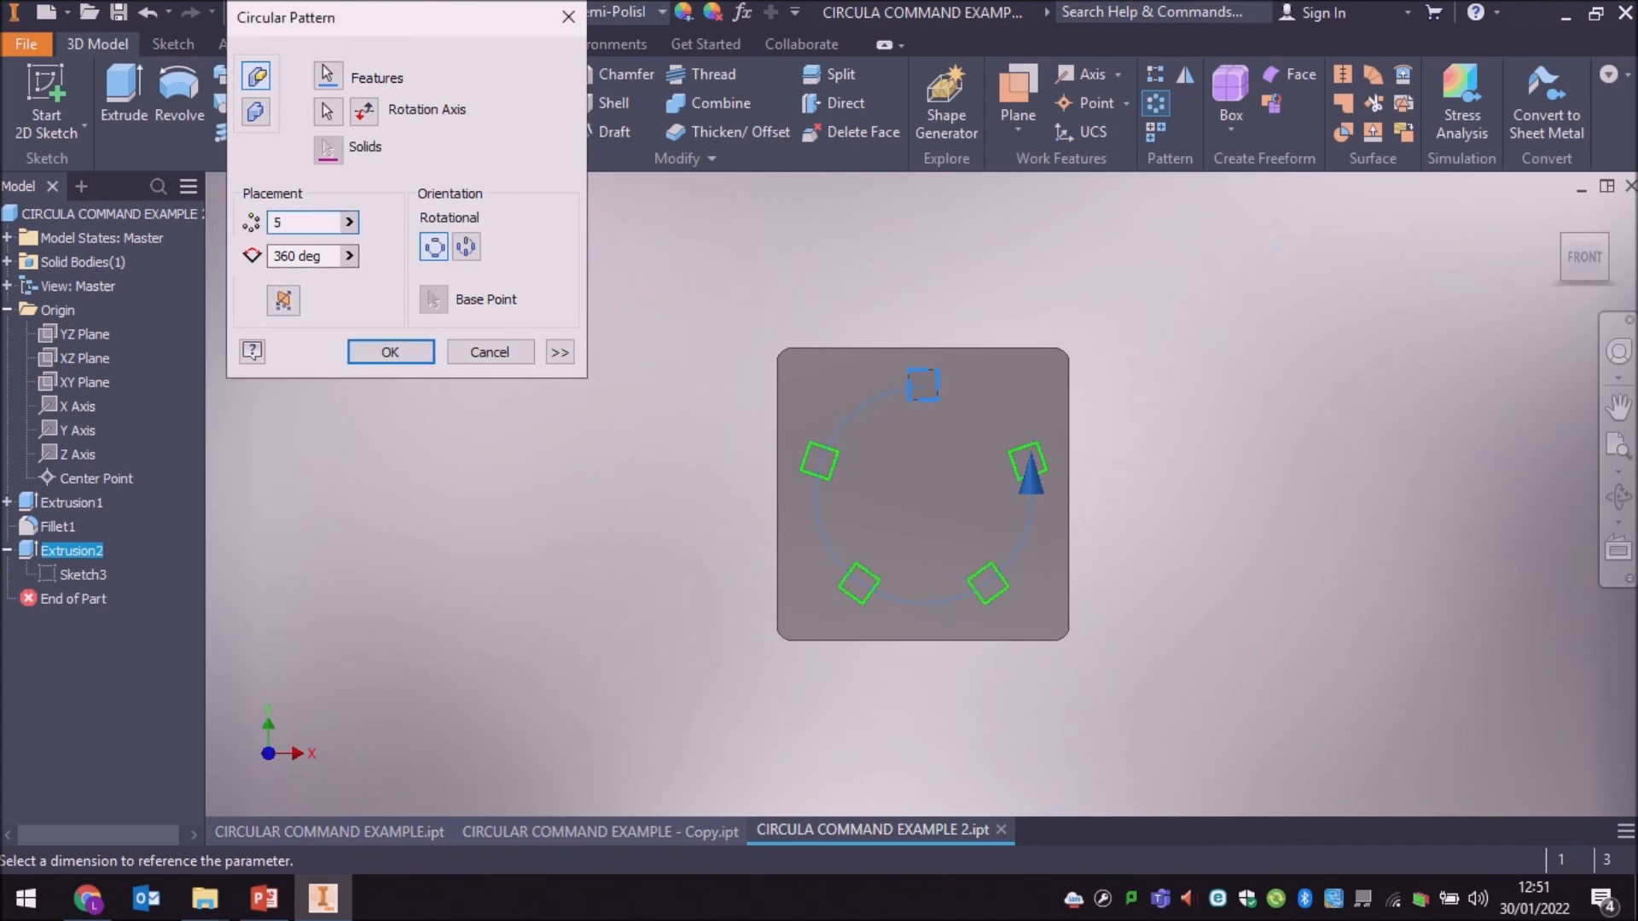
pyautogui.press('BackSpace')
pyautogui.write('4')
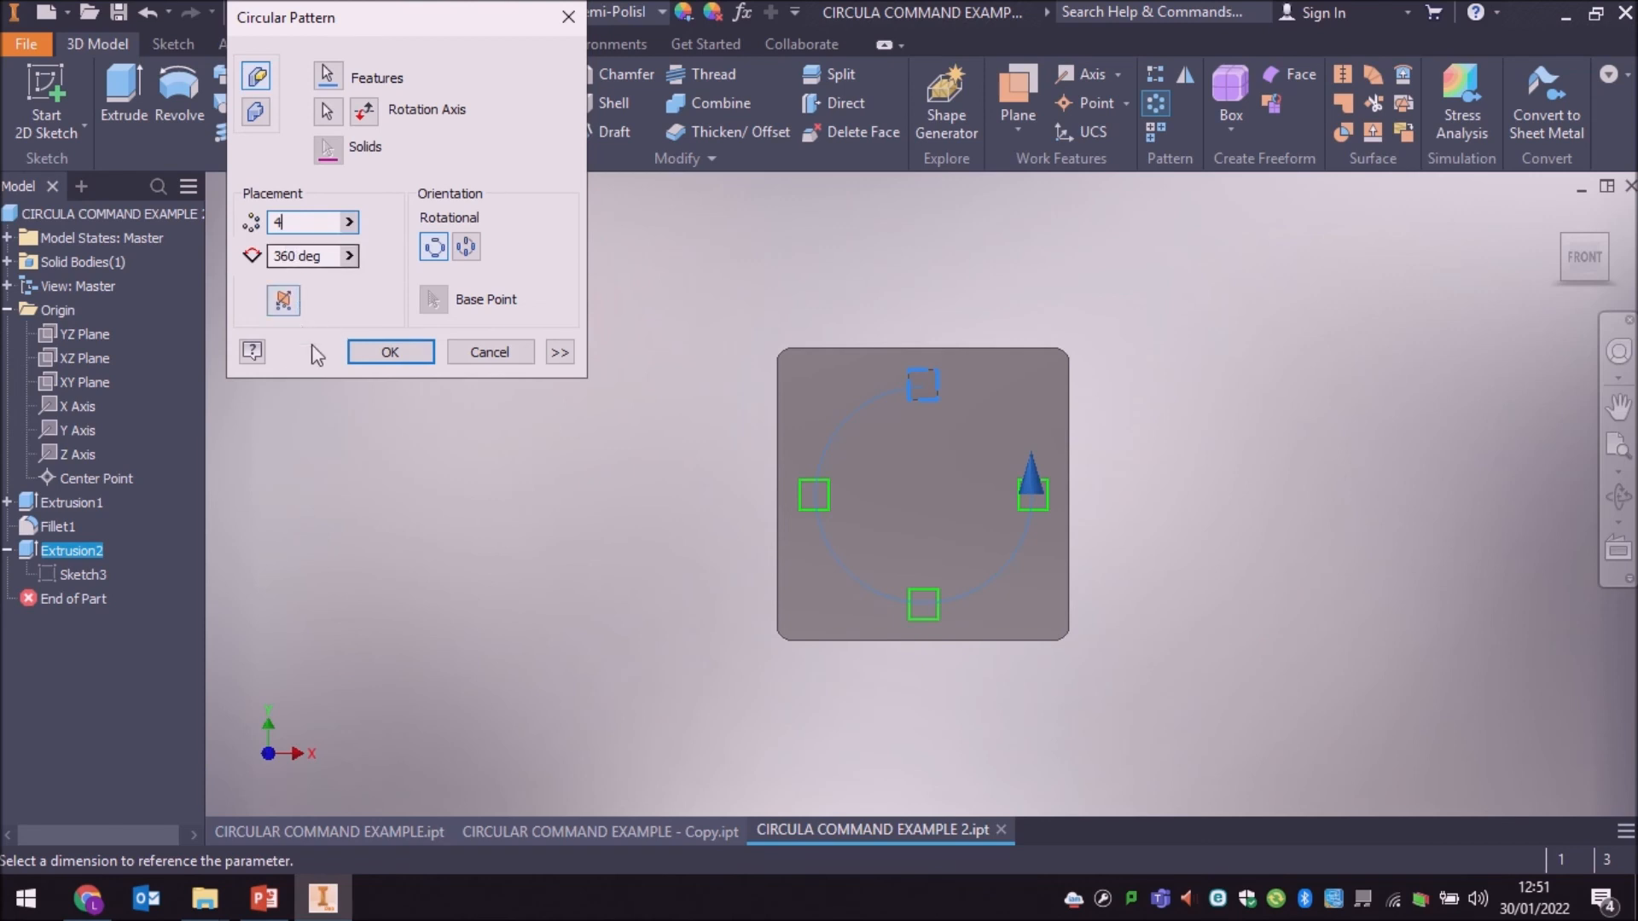
pyautogui.press('BackSpace')
pyautogui.write('8')
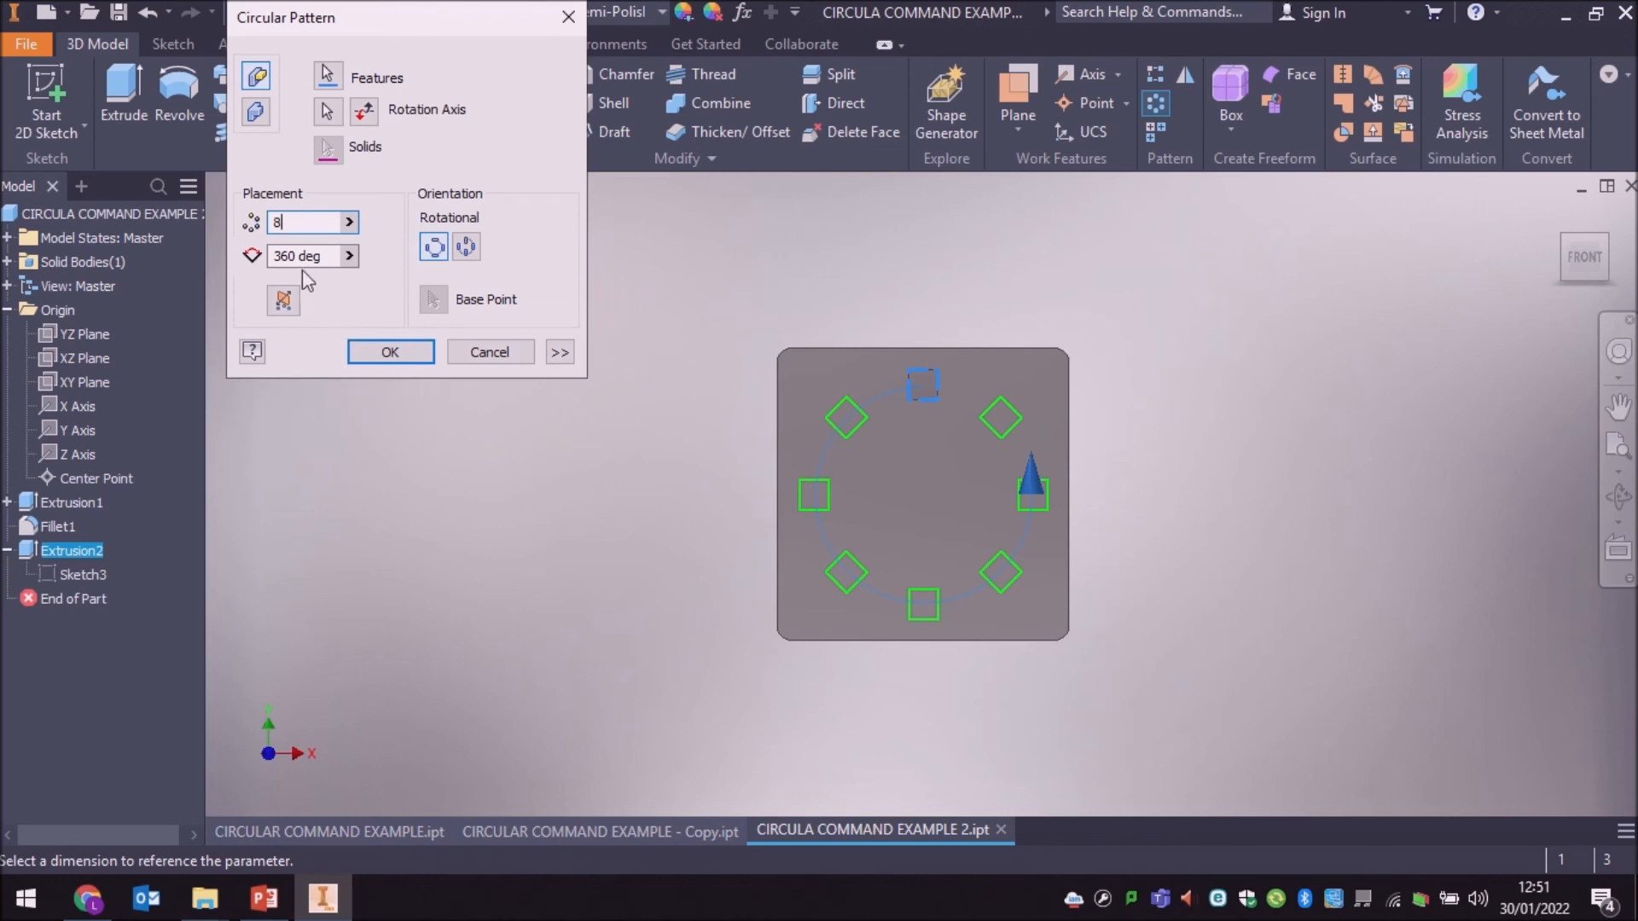
pyautogui.click(411, 355)
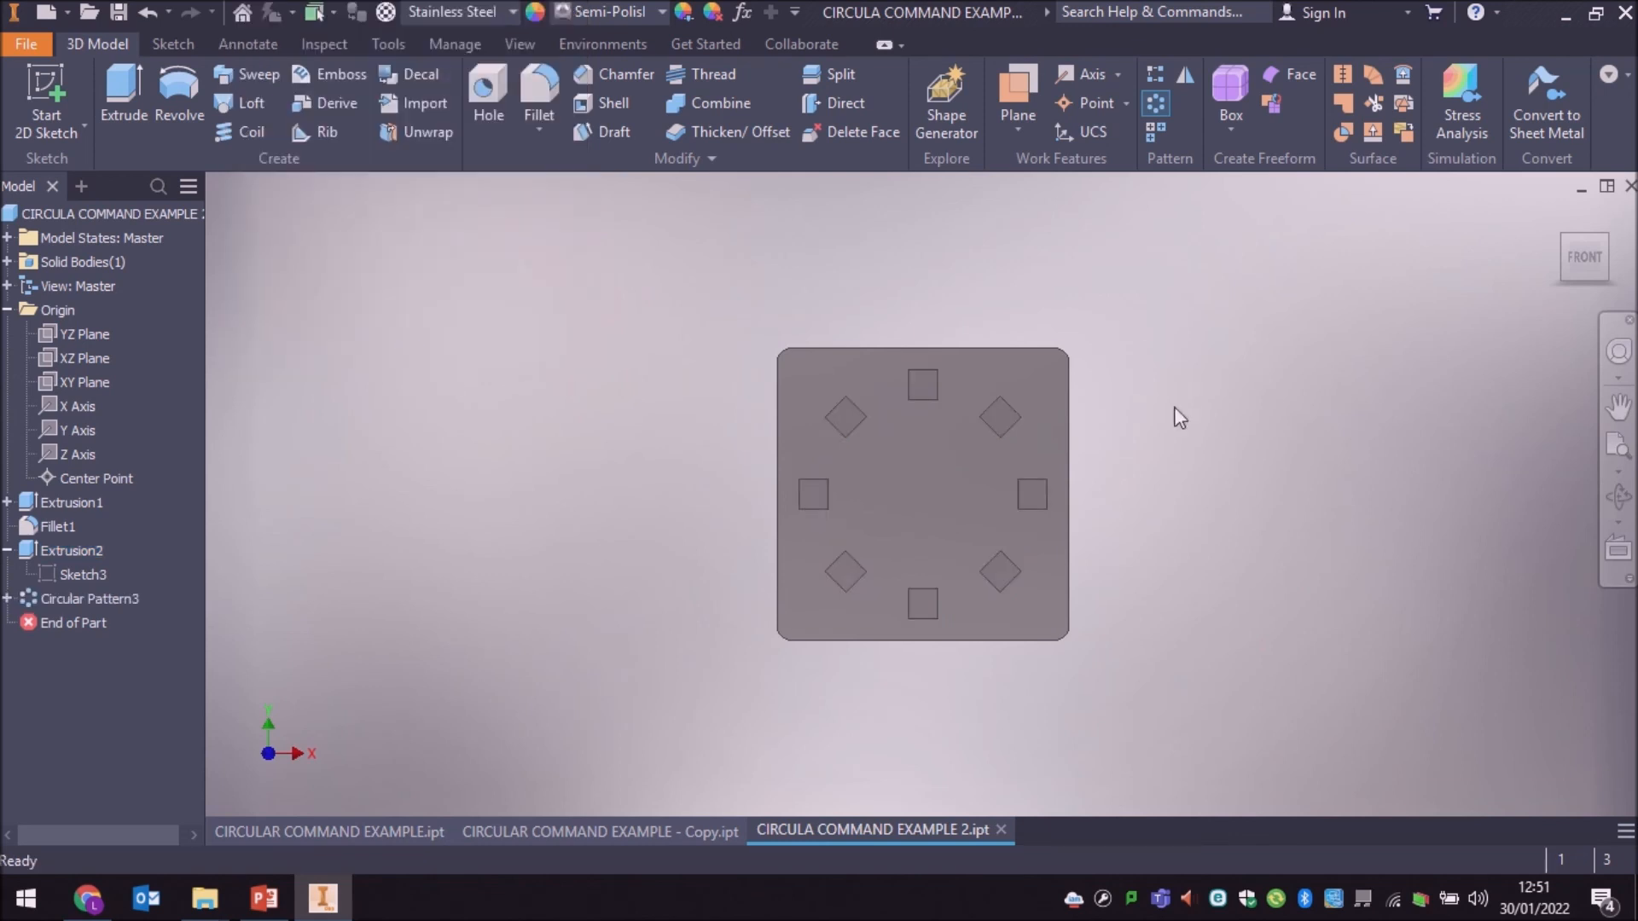
# Step: Compare the patterned features on the plate and both flange parts, and collapse the plate's Origin folder
pyautogui.click(1606, 249)
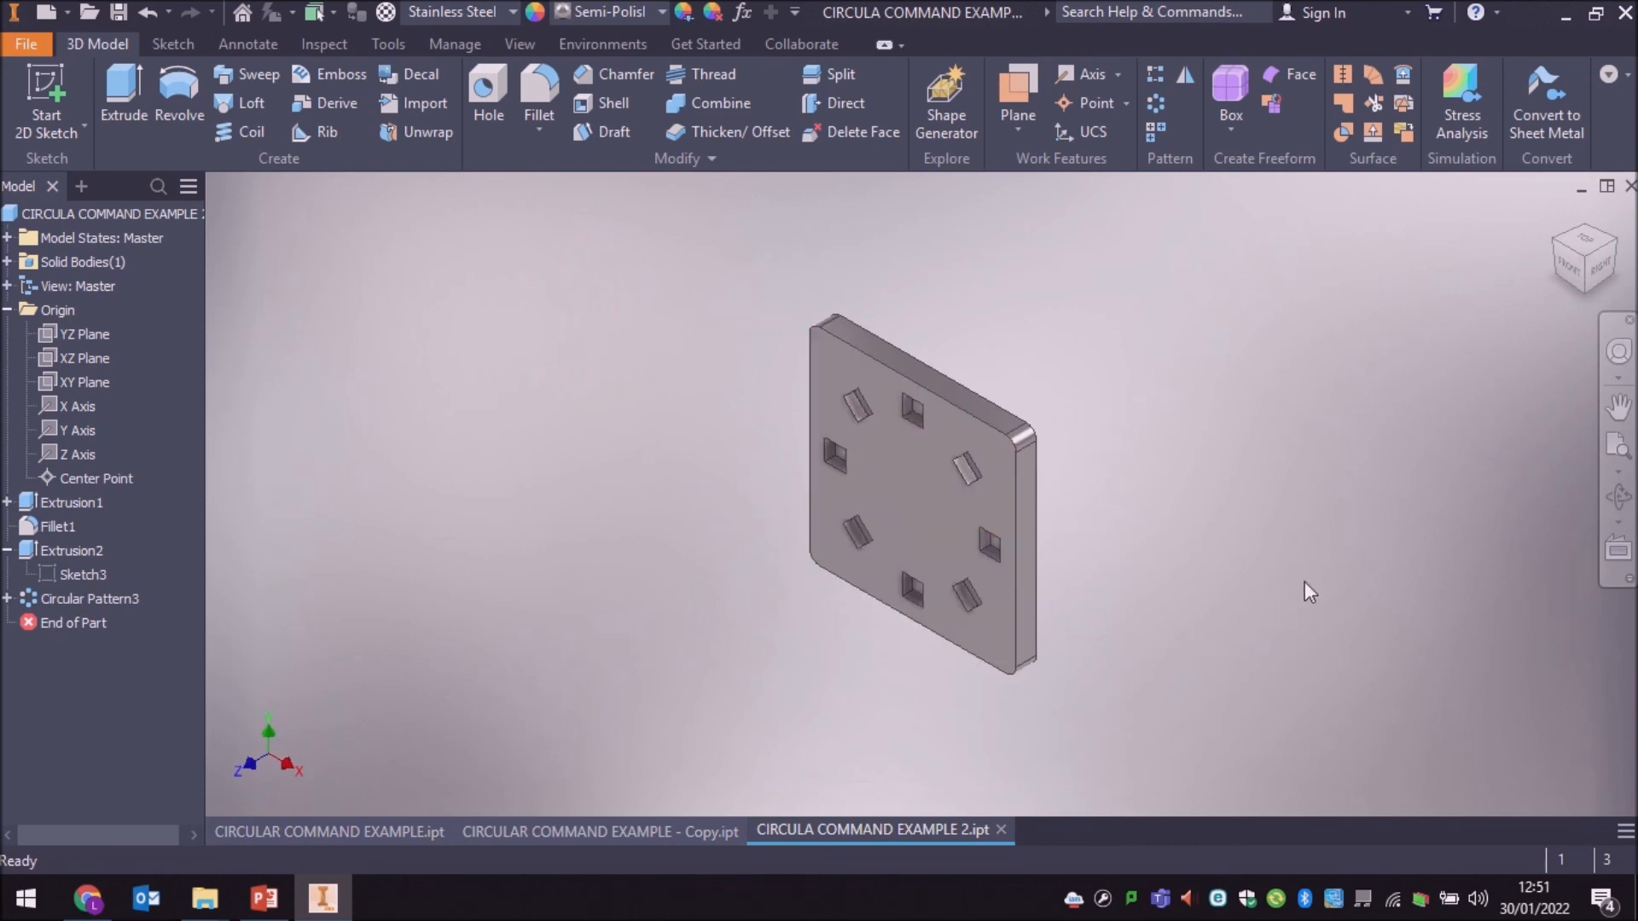
pyautogui.click(628, 829)
pyautogui.click(379, 833)
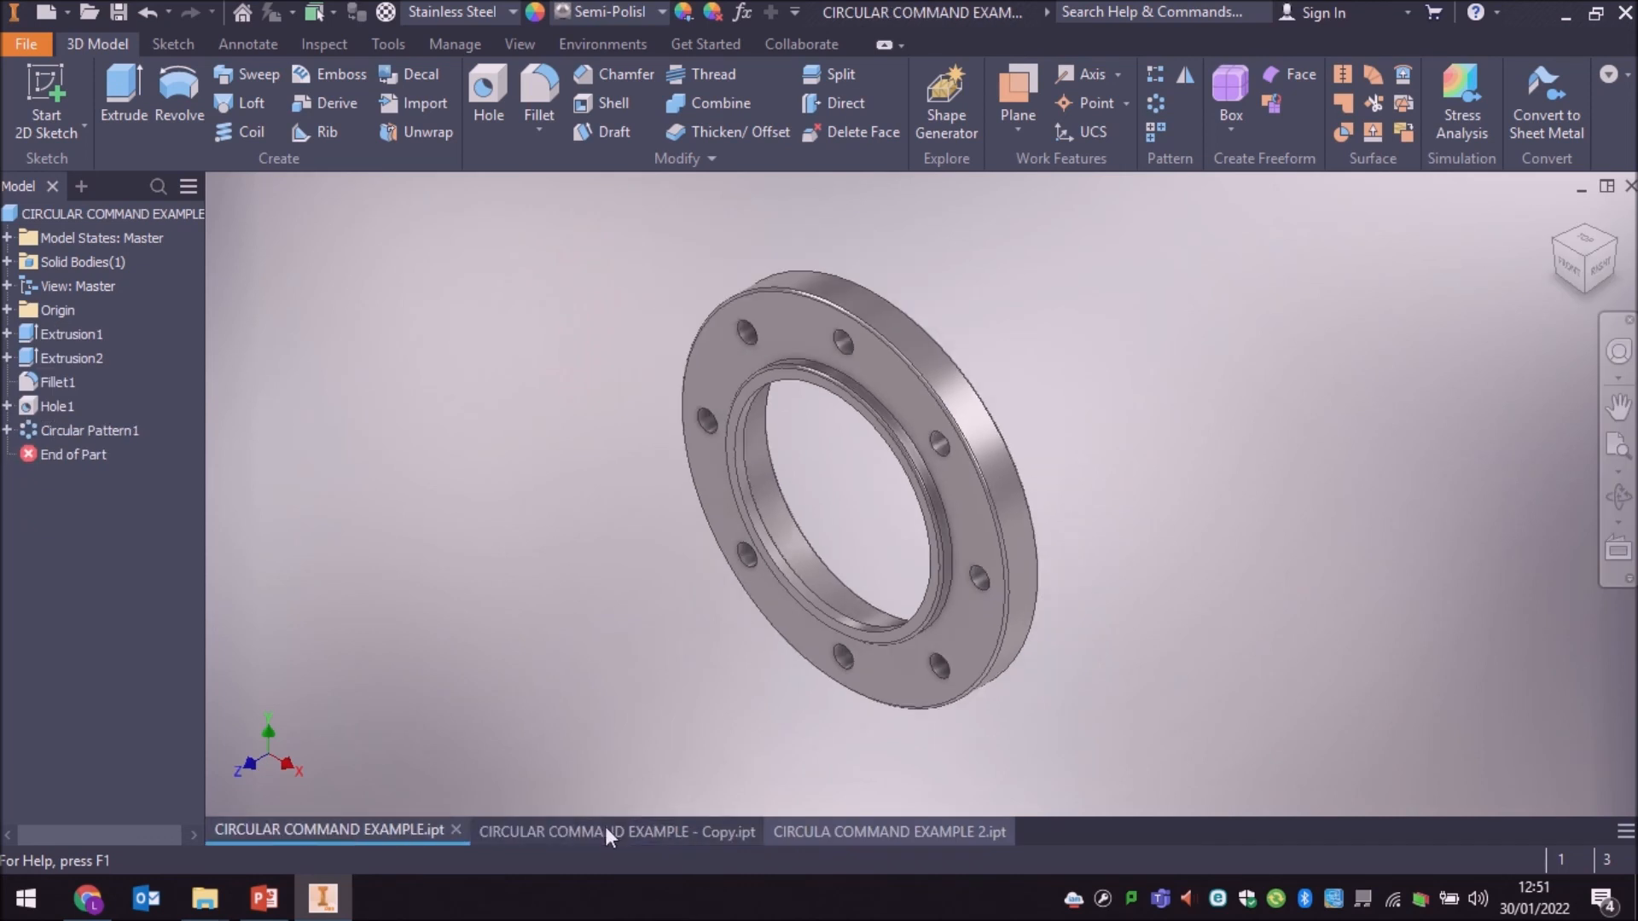
pyautogui.click(602, 826)
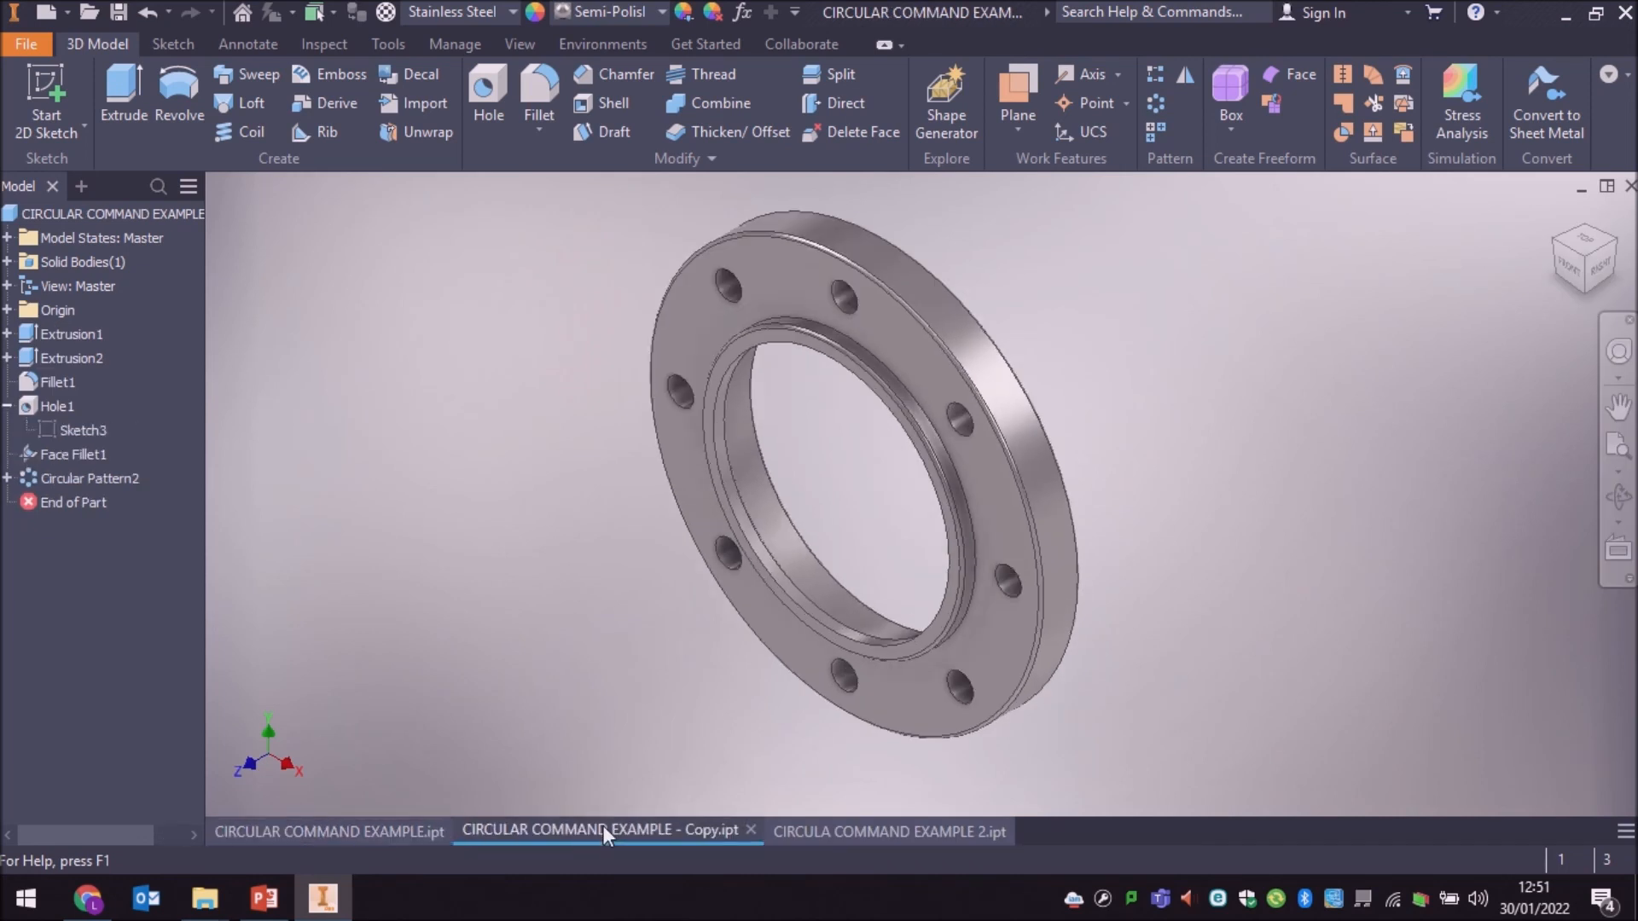
pyautogui.click(886, 827)
pyautogui.scroll(-3, 1242, 623)
pyautogui.scroll(3, 1135, 624)
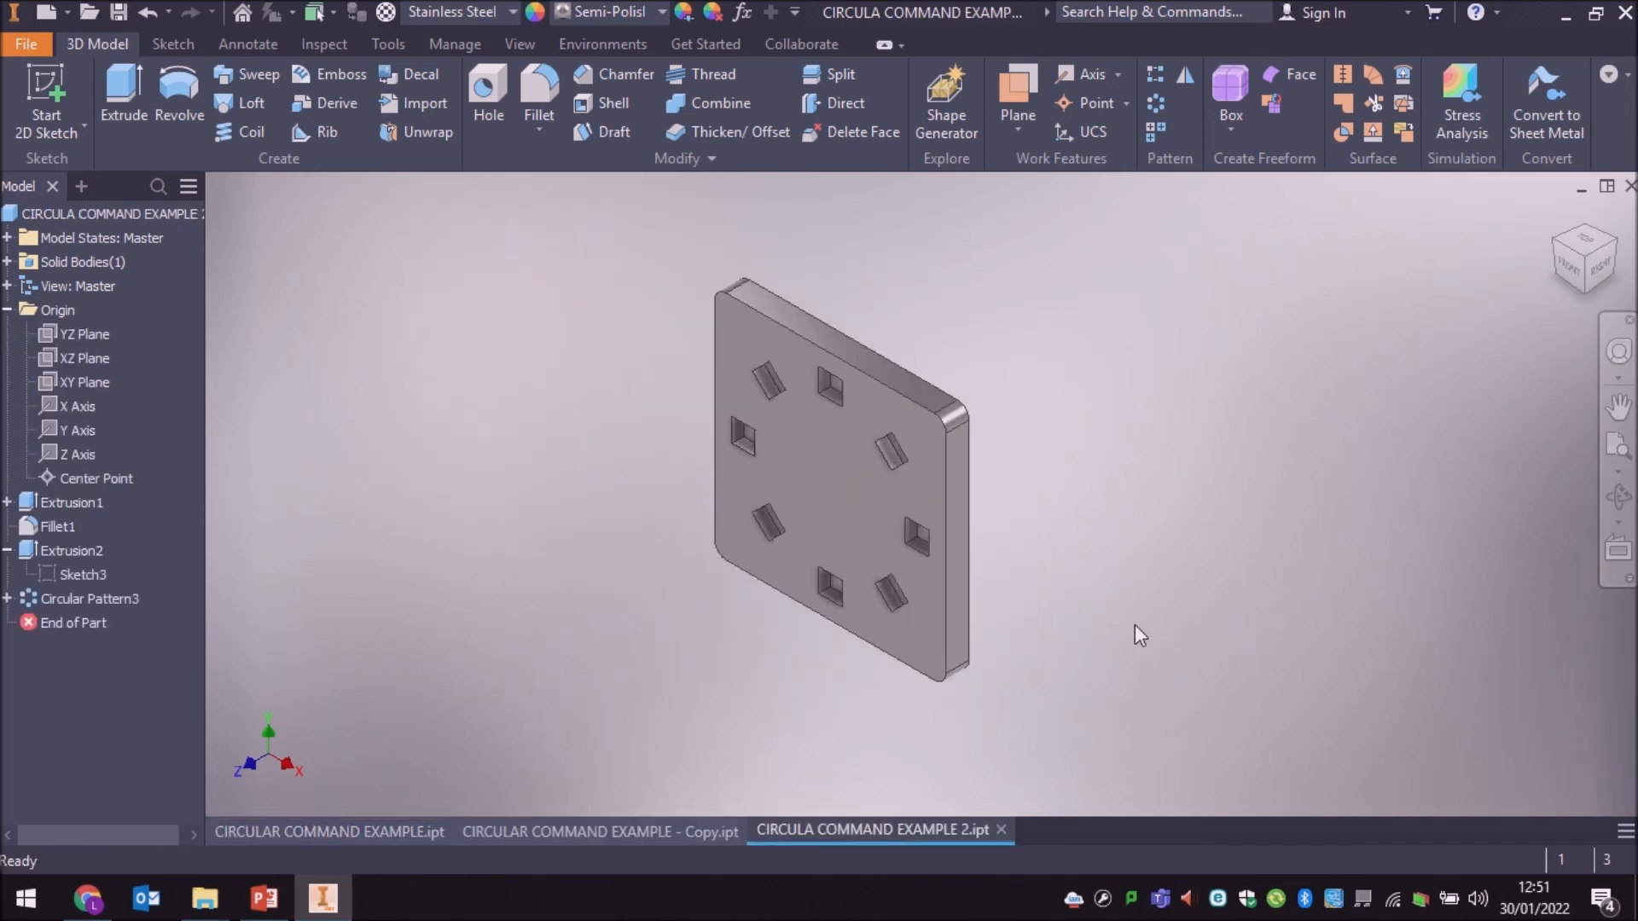
pyautogui.moveTo(1135, 624); pyautogui.dragTo(1144, 663, button='middle')
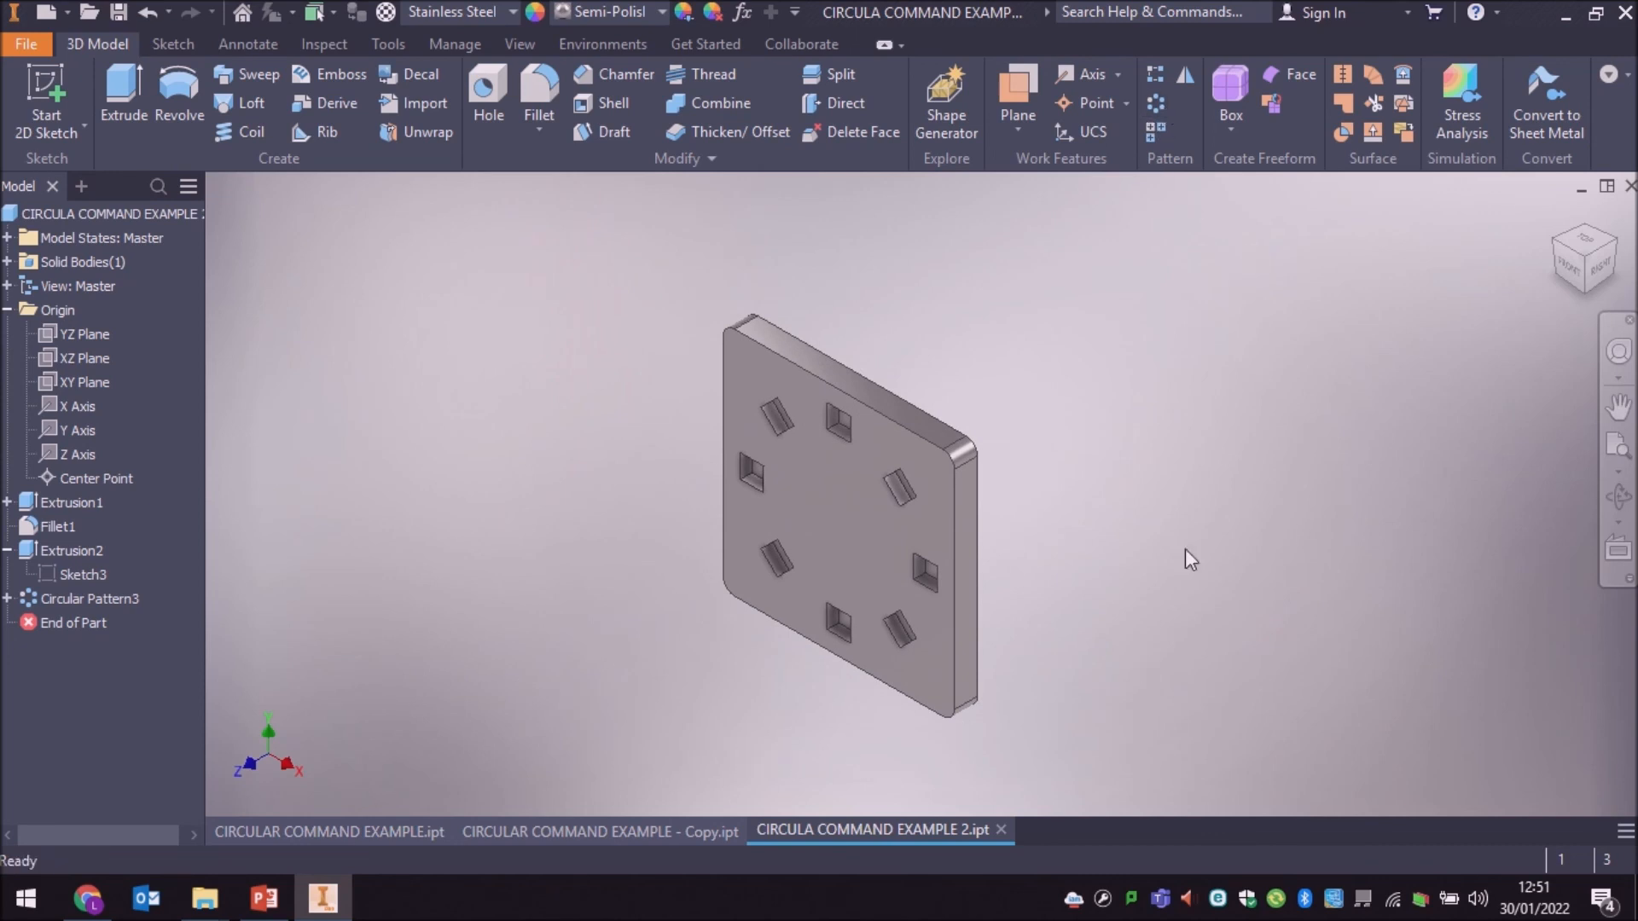
pyautogui.click(705, 827)
pyautogui.click(857, 836)
pyautogui.click(304, 831)
pyautogui.click(857, 834)
pyautogui.click(7, 310)
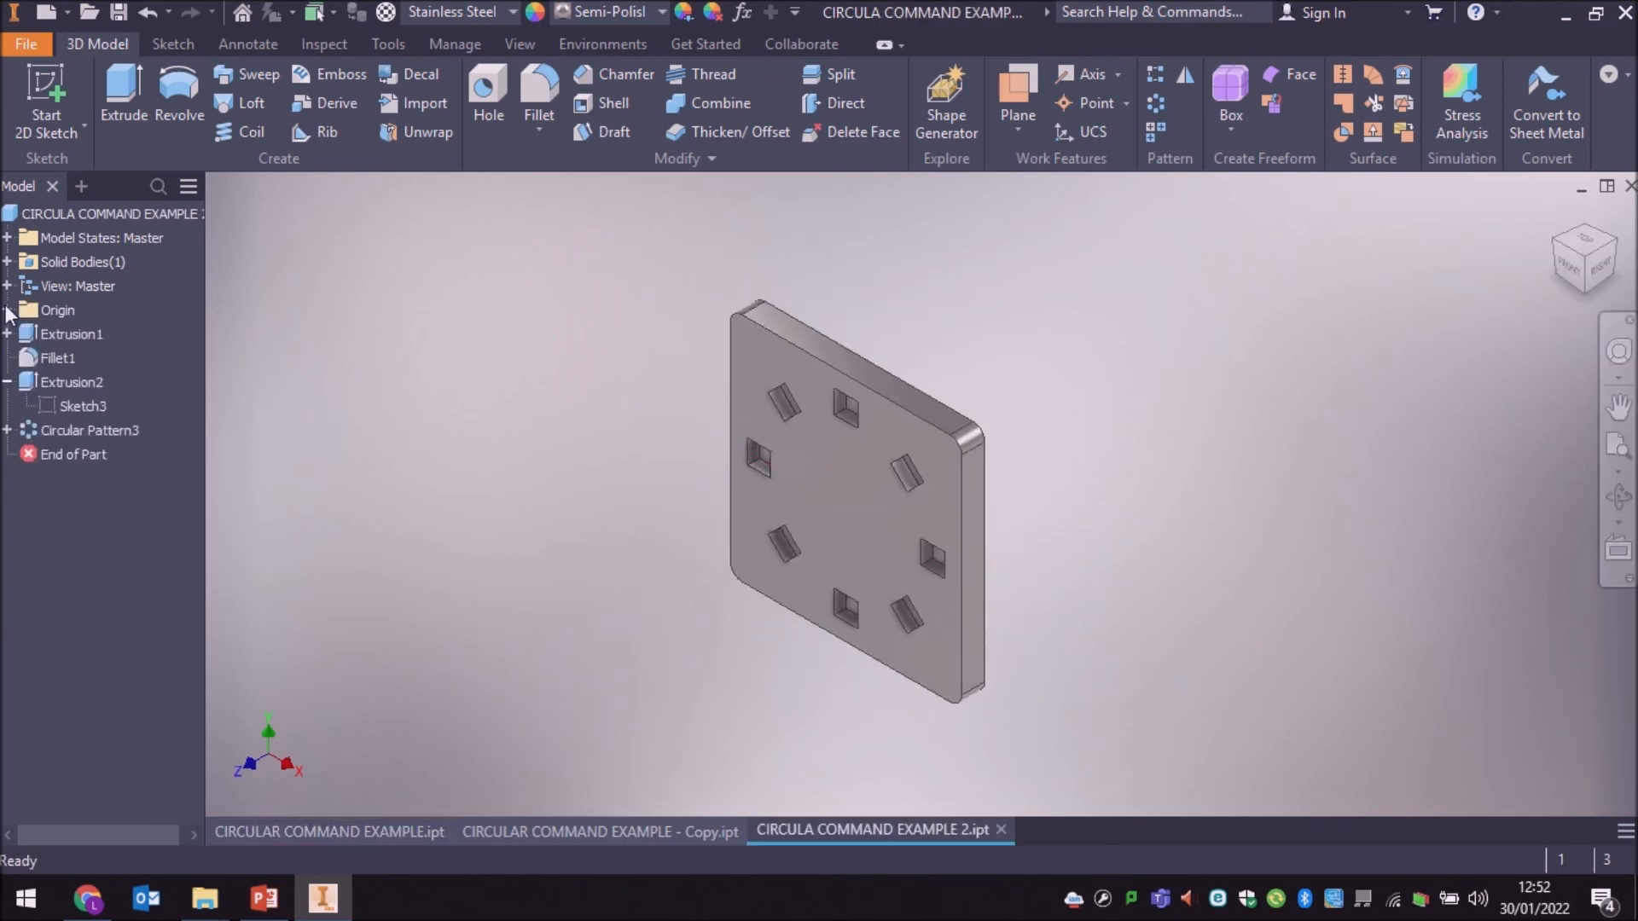